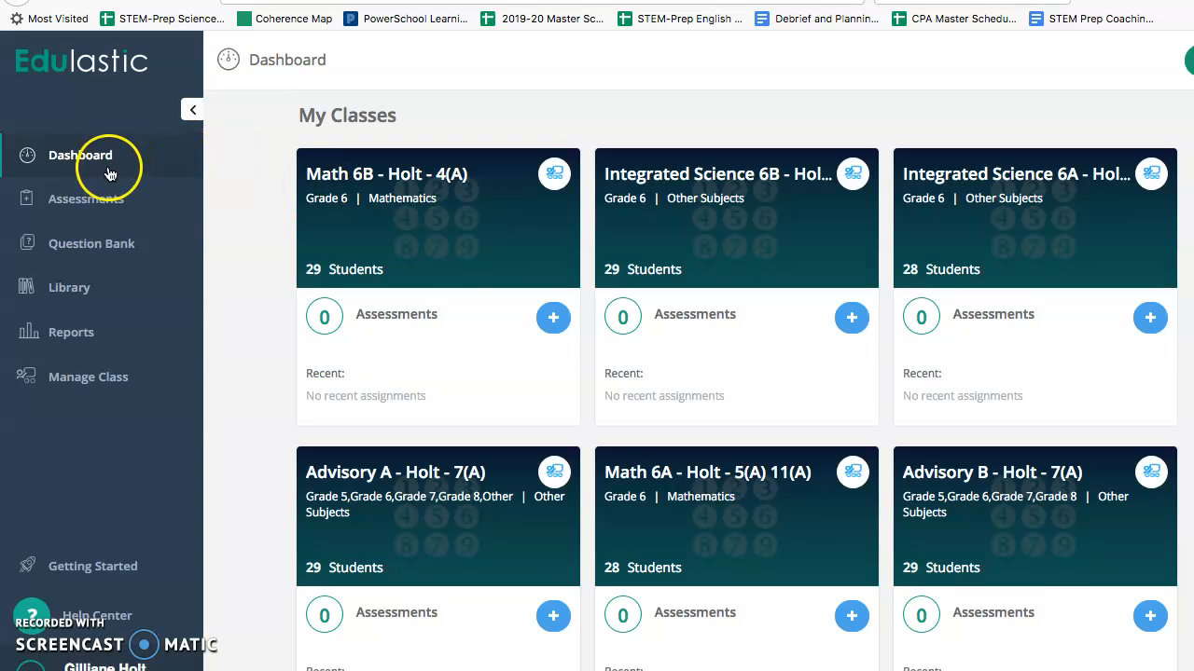
# Review the class cards on the dashboard and the class list with its class codes in Manage Class.
pyautogui.click(68, 160)
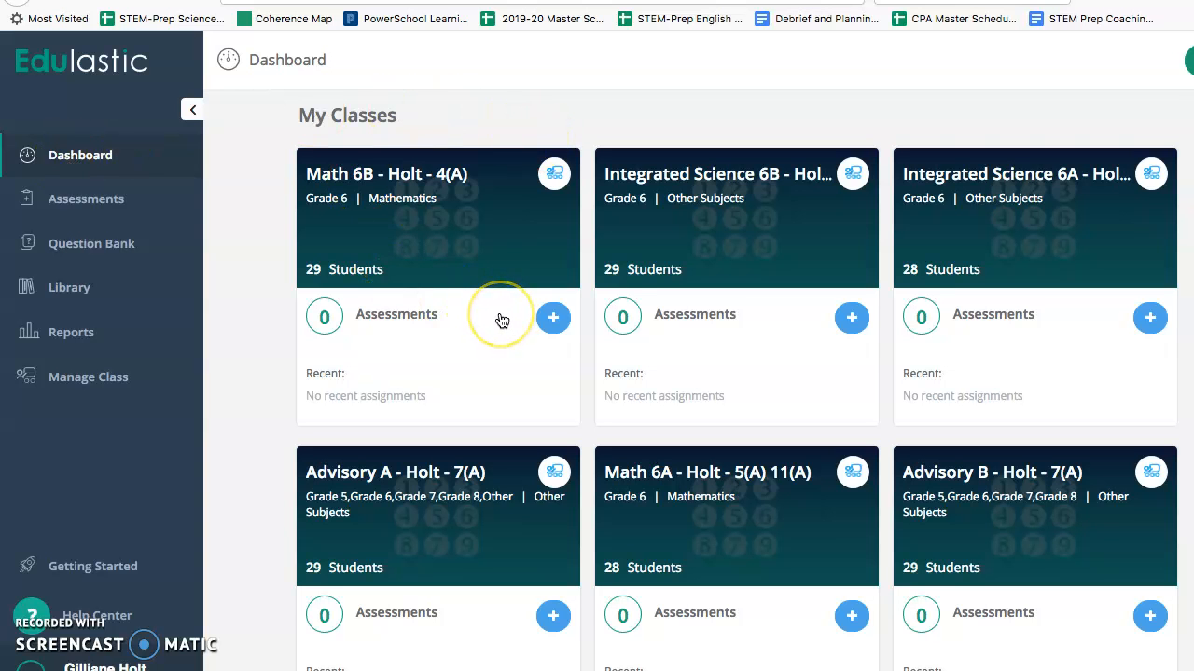
pyautogui.scroll(-5, 501, 317)
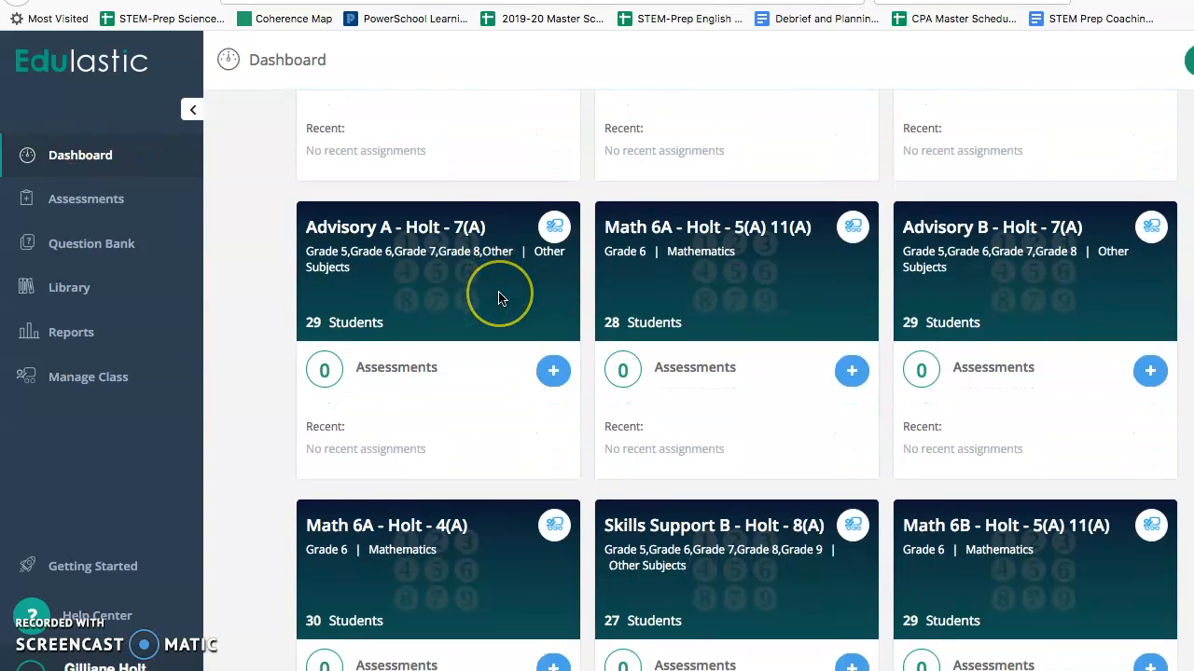
pyautogui.scroll(-4, 498, 296)
pyautogui.scroll(-4, 499, 299)
pyautogui.scroll(4, 499, 298)
pyautogui.scroll(-4, 499, 298)
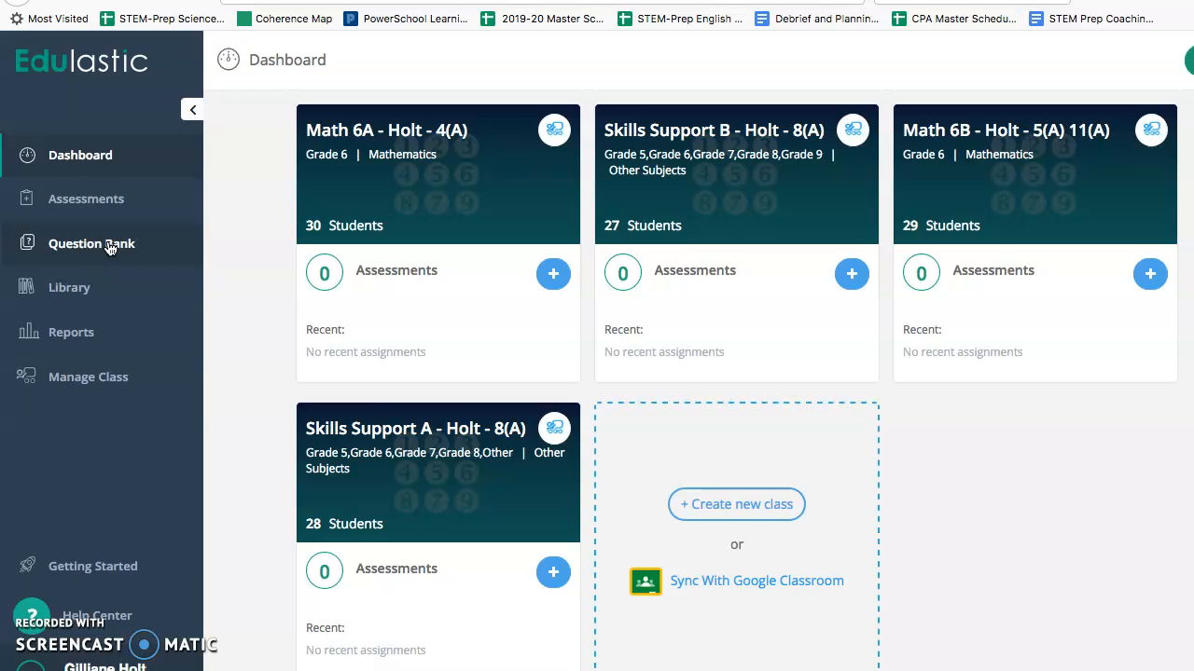
pyautogui.click(116, 377)
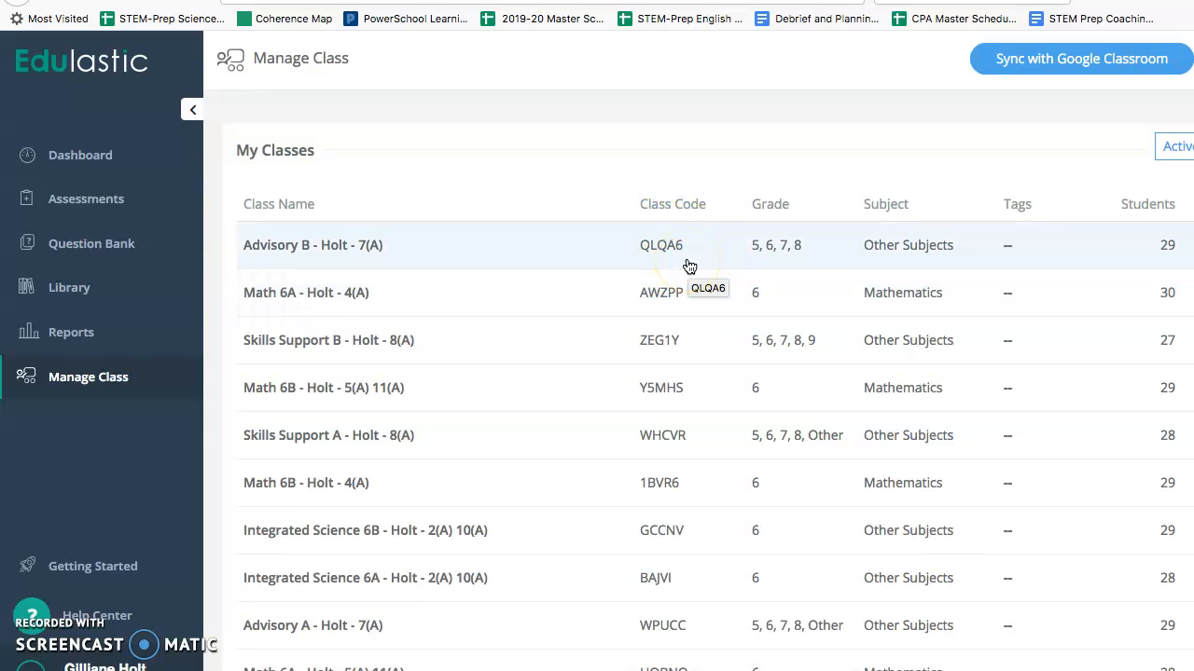
# Open the 2018-19 CAASPP Math Mastery class results for the recent assessment EX Mini-Mastery #1.
pyautogui.click(87, 201)
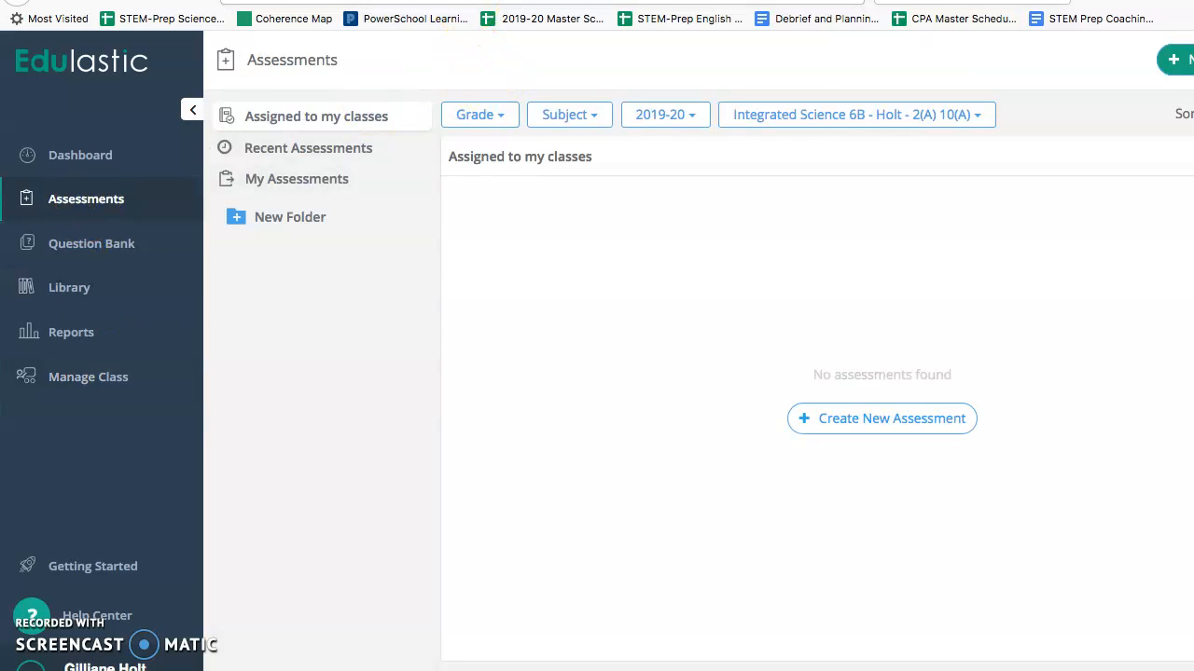
pyautogui.click(338, 154)
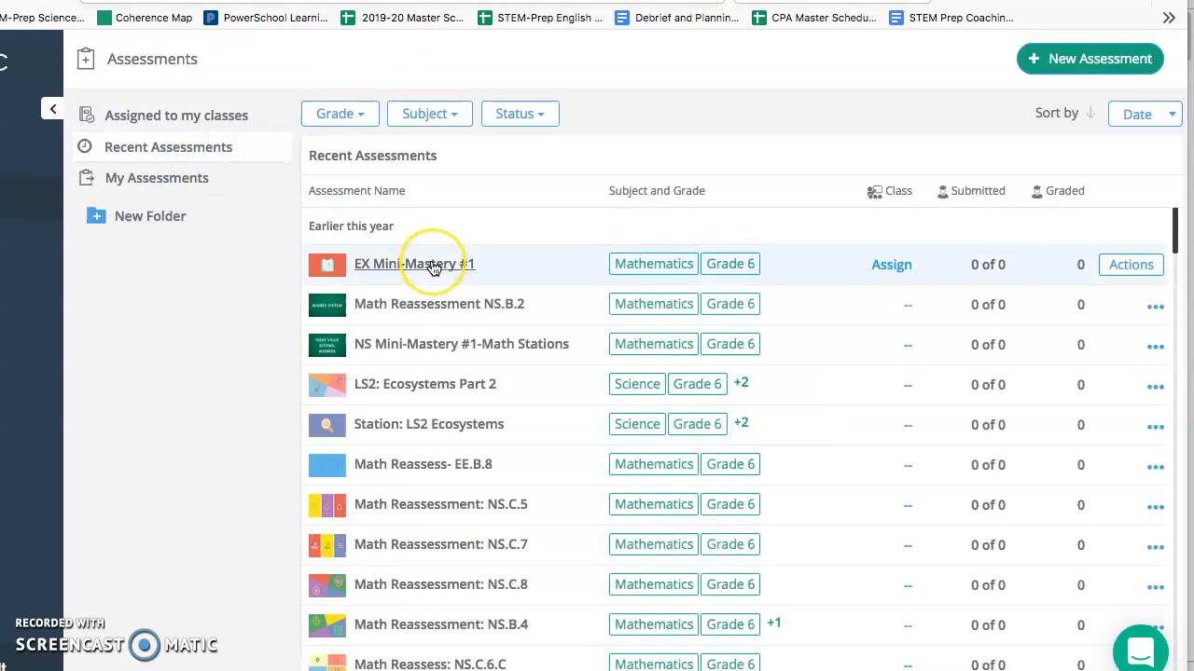
pyautogui.click(430, 268)
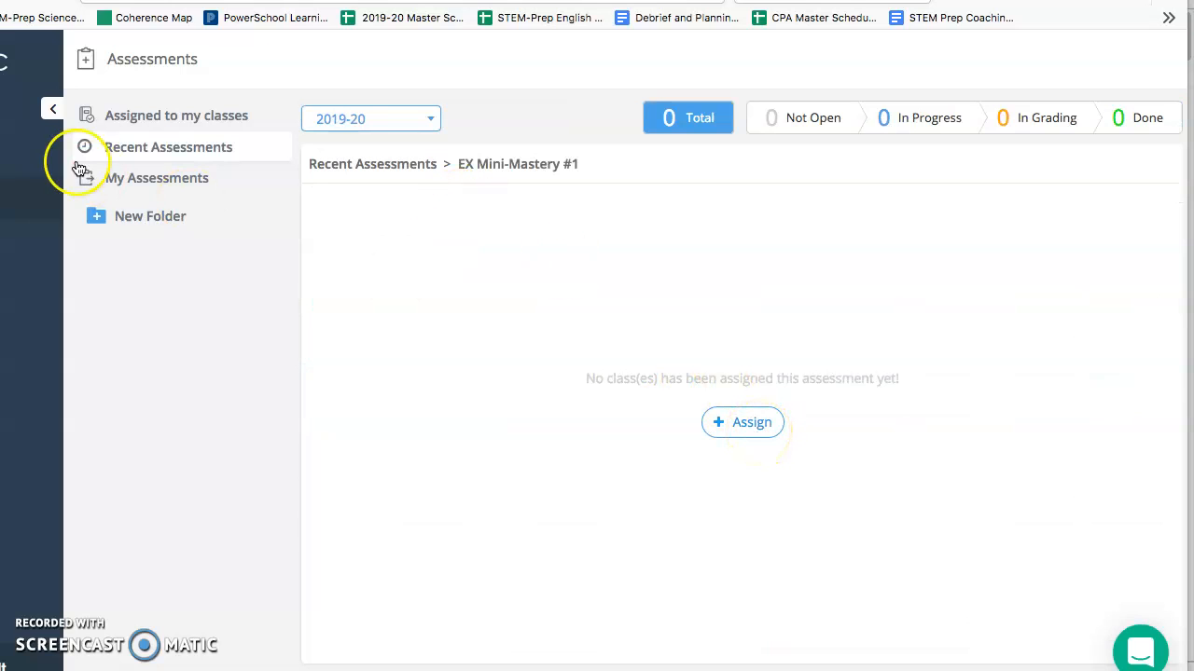
pyautogui.click(340, 121)
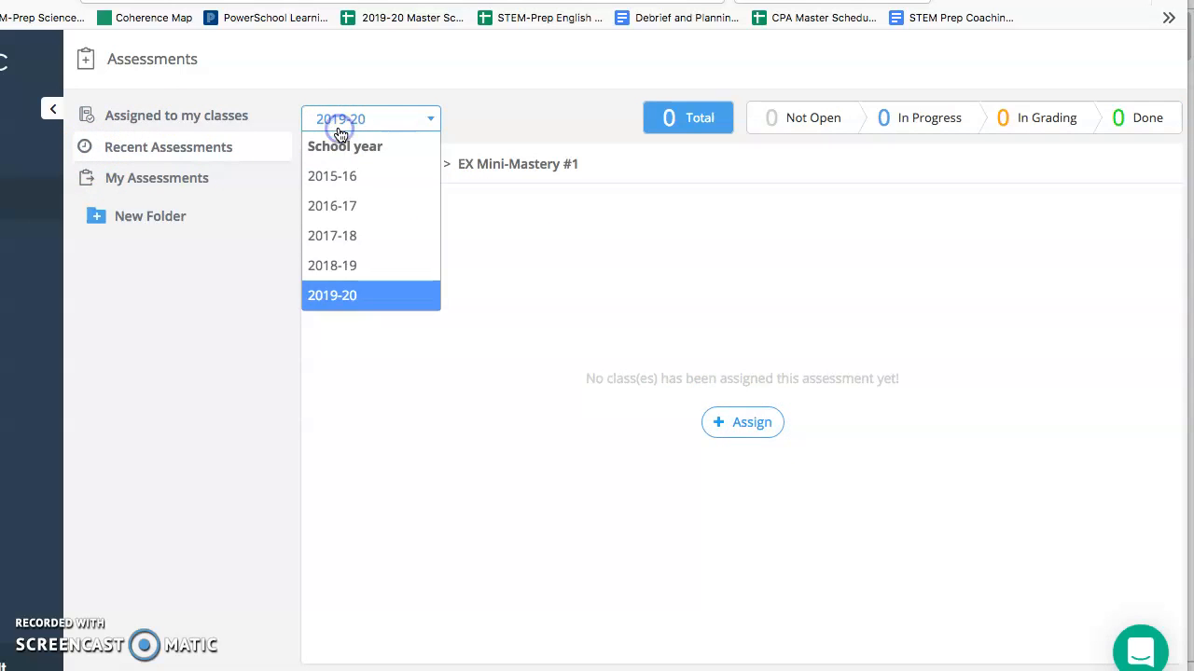
pyautogui.click(319, 279)
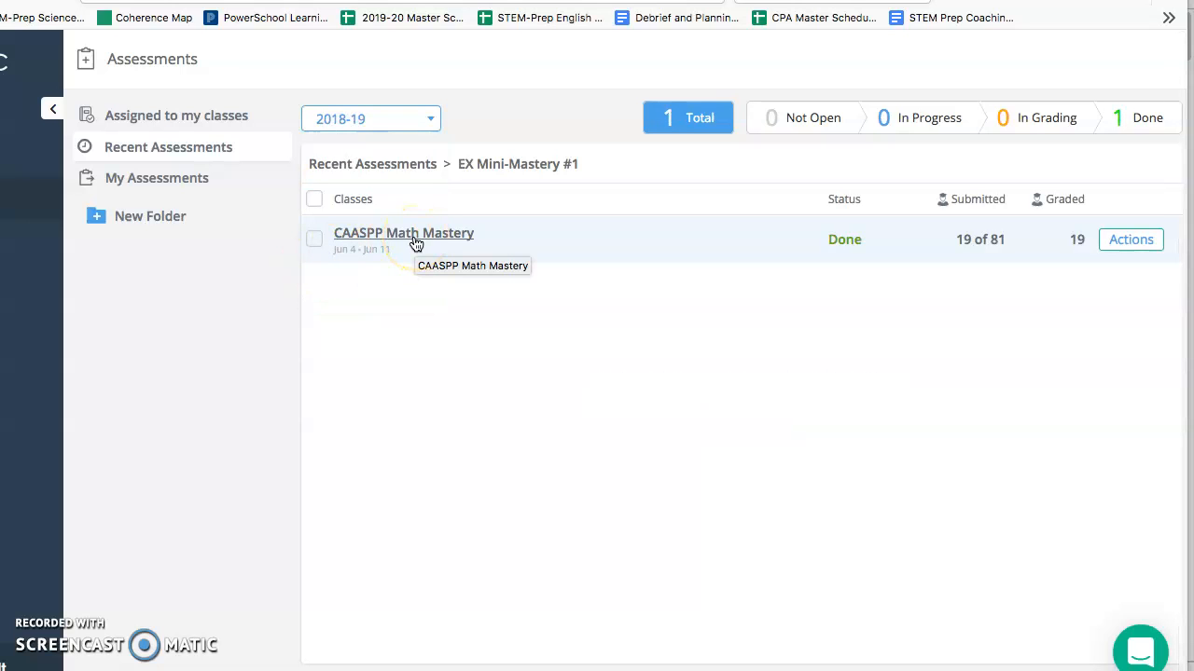
pyautogui.click(416, 241)
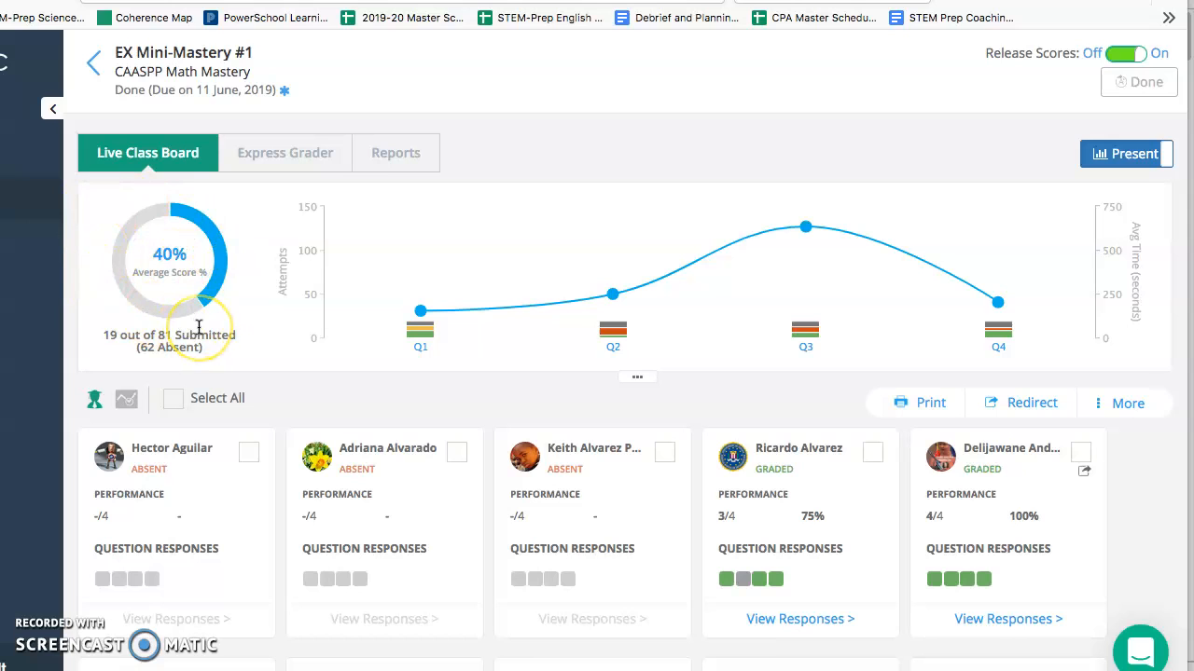
# Select the graded student with 75% on the class board and start redirecting the assessment, showing the Redirect Super Powers options.
pyautogui.scroll(-3, 198, 326)
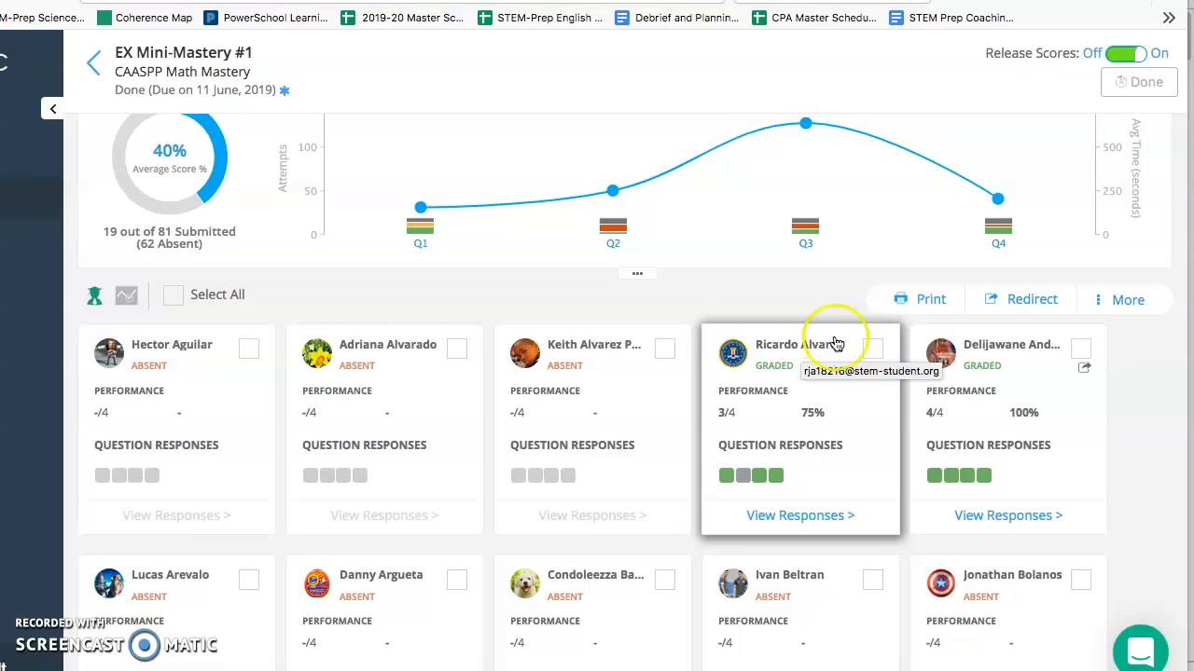
pyautogui.click(1060, 301)
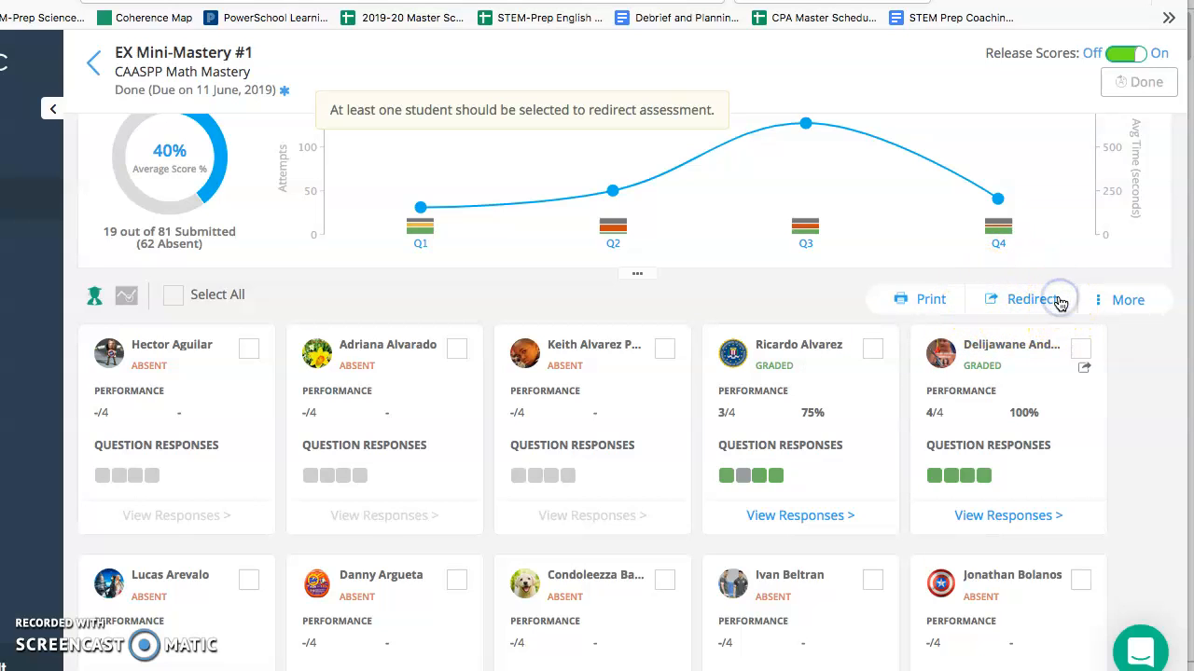
pyautogui.click(863, 354)
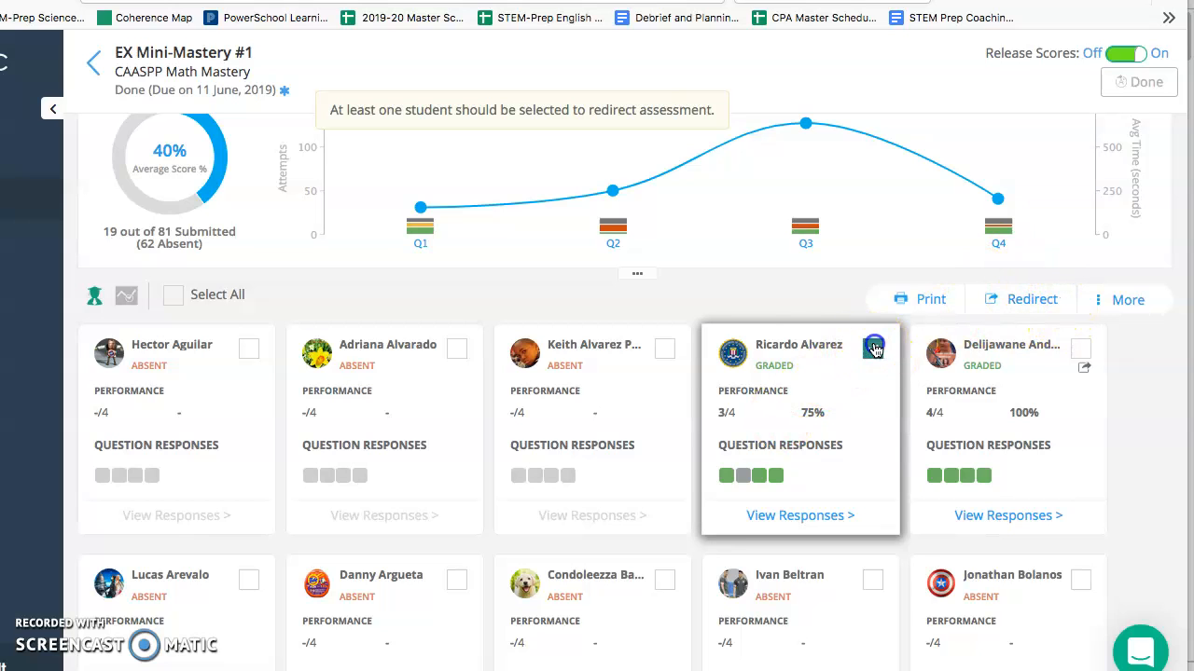
pyautogui.click(1031, 298)
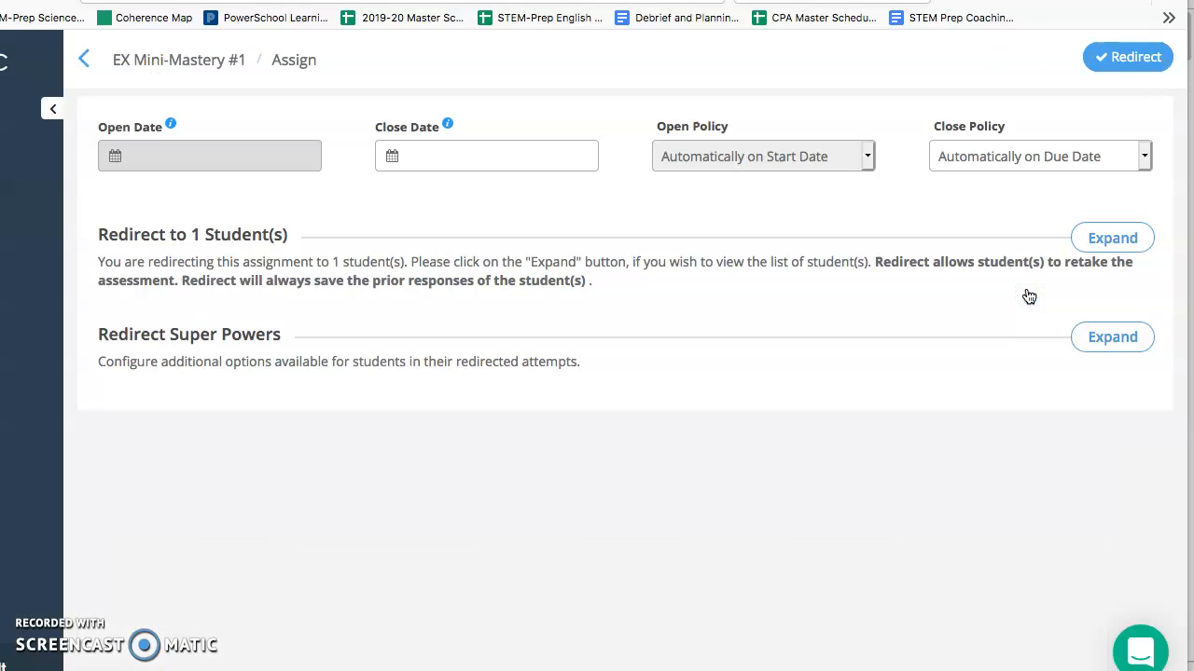
pyautogui.scroll(-1, 1025, 295)
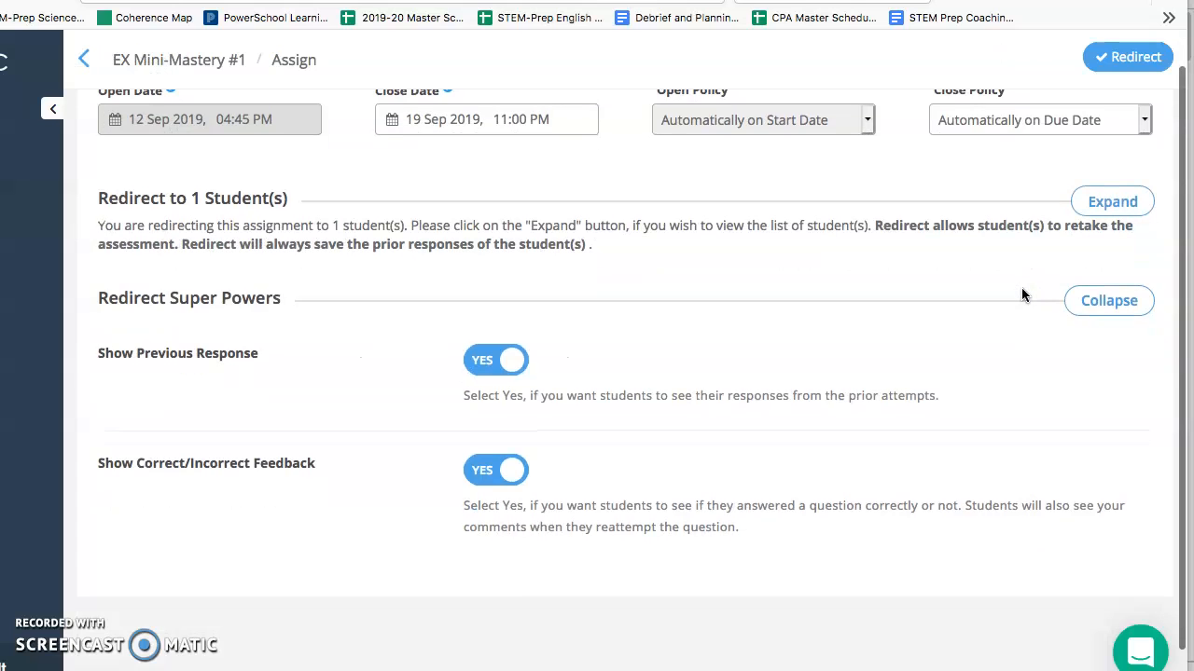
pyautogui.scroll(1, 1022, 296)
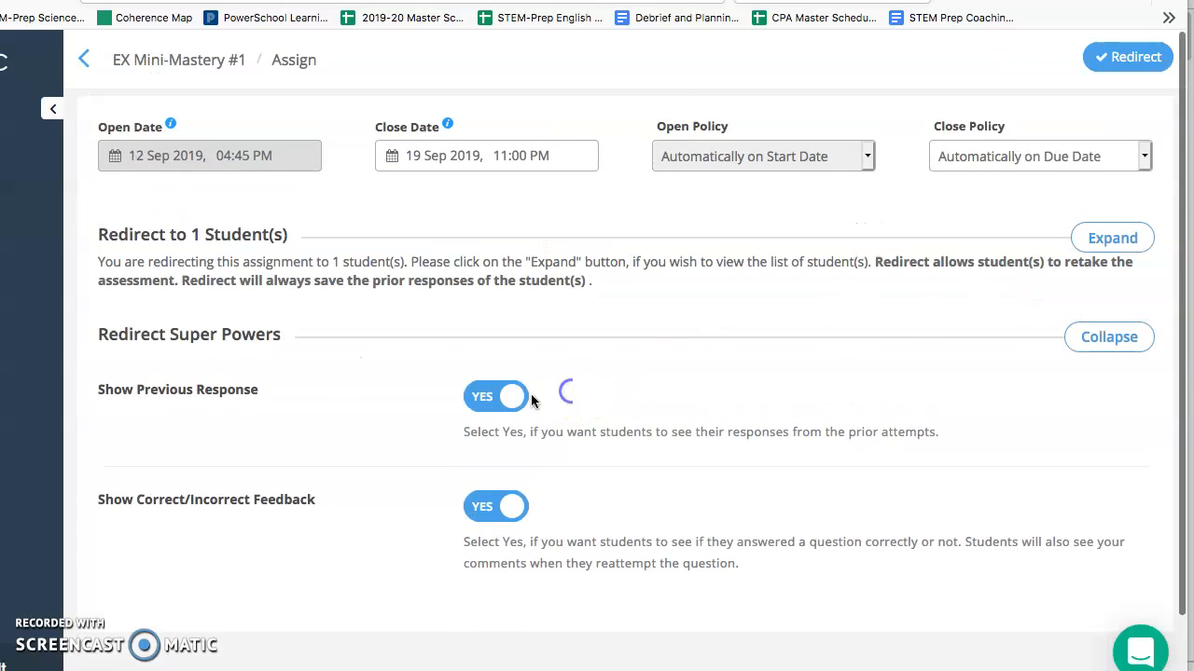
# Turn off Show Previous Response and Show Correct/Incorrect Feedback for the redirect, and leave the page without redirecting.
pyautogui.click(504, 397)
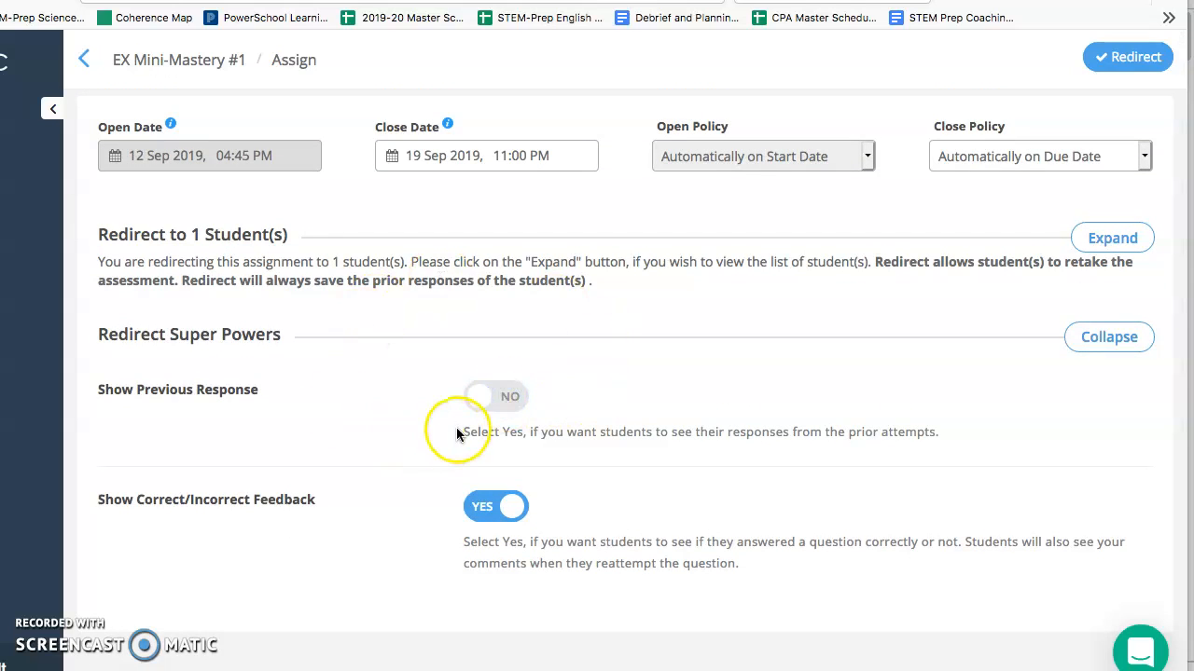
pyautogui.click(507, 508)
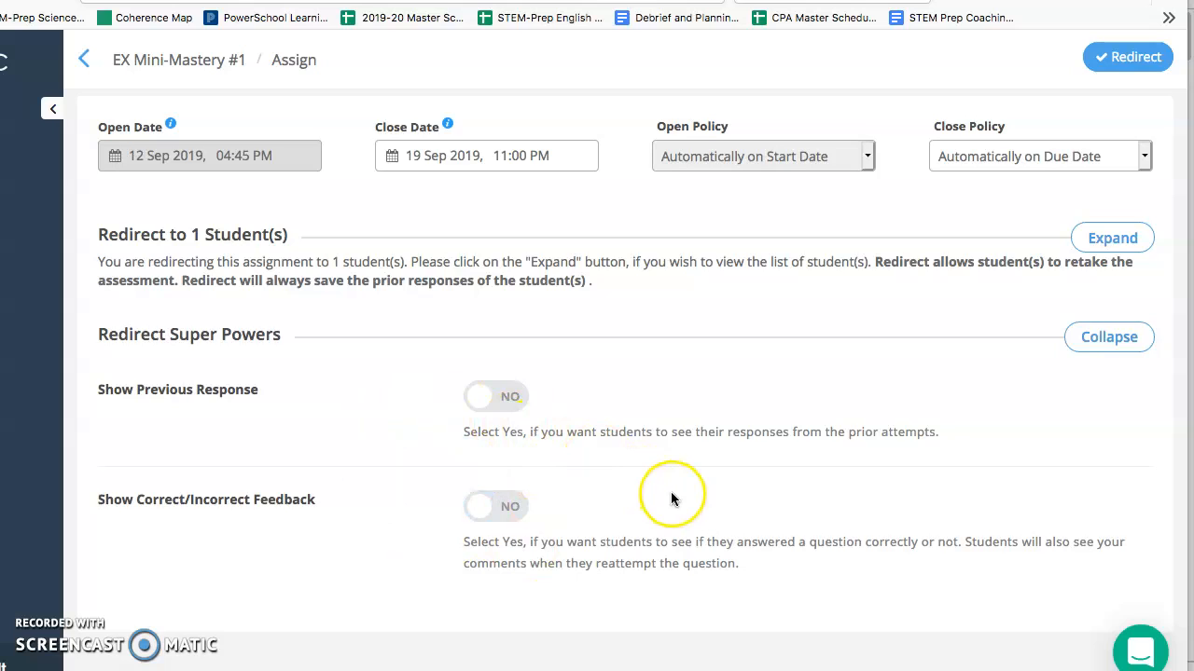
pyautogui.scroll(-2, 671, 495)
pyautogui.scroll(2, 672, 495)
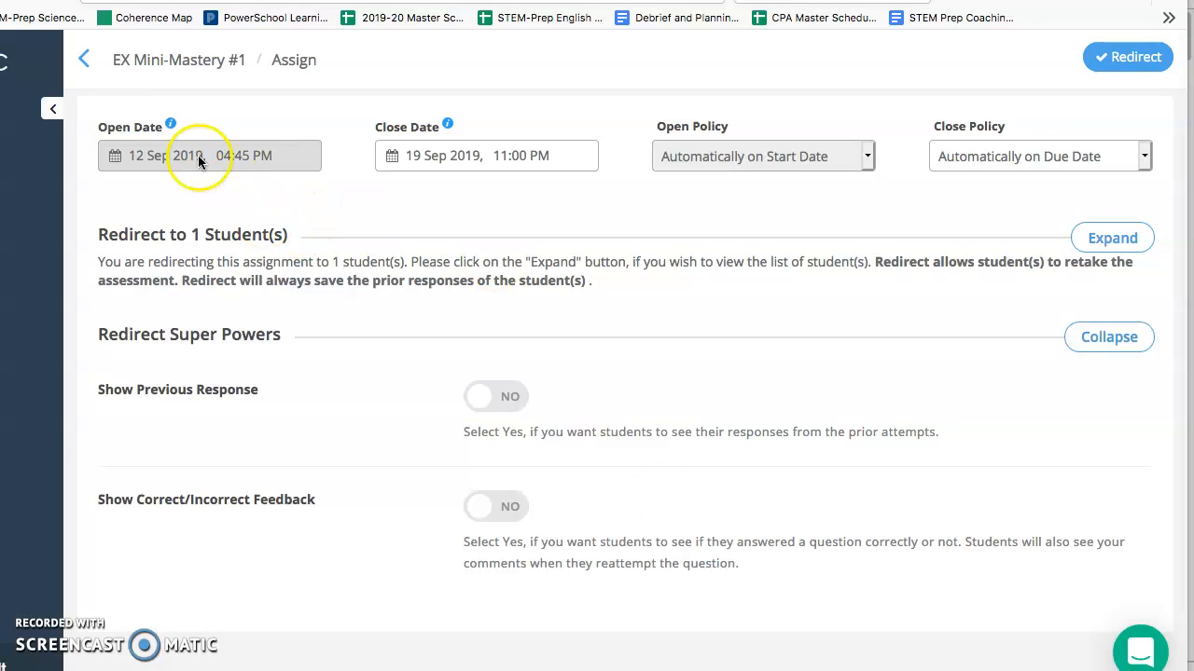
pyautogui.click(84, 59)
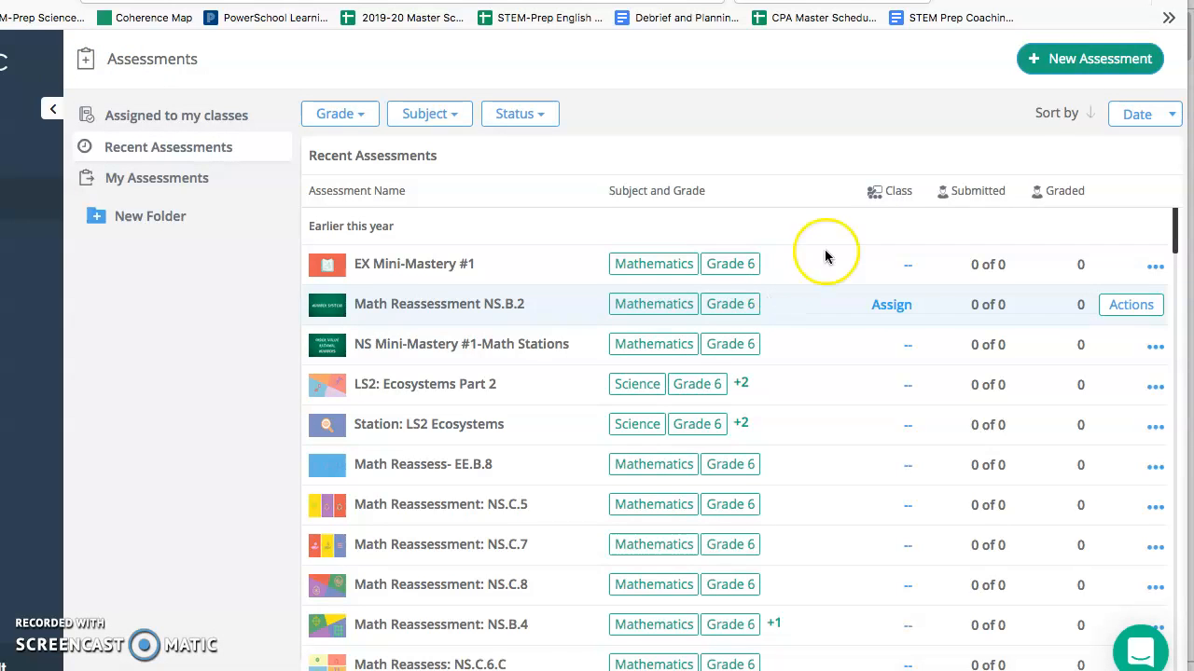
# Create a new assessment from scratch with the name "Math Assessment #".
pyautogui.click(1093, 58)
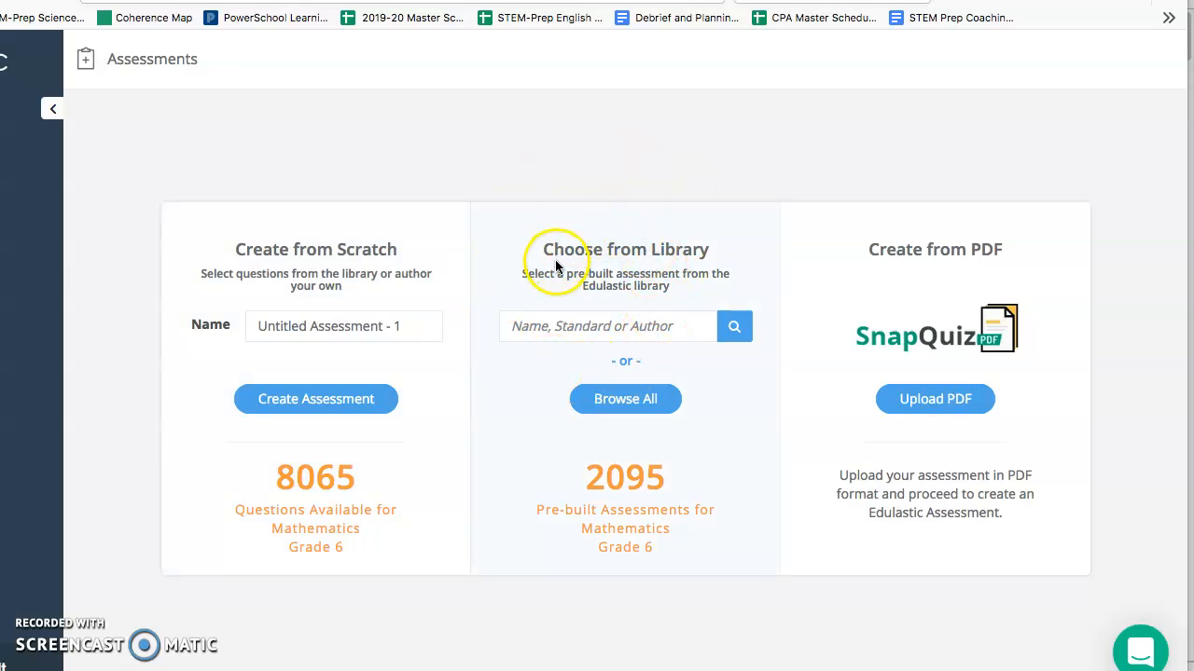
pyautogui.click(290, 331)
pyautogui.doubleClick(292, 333)
pyautogui.tripleClick(292, 333)
pyautogui.write('Math')
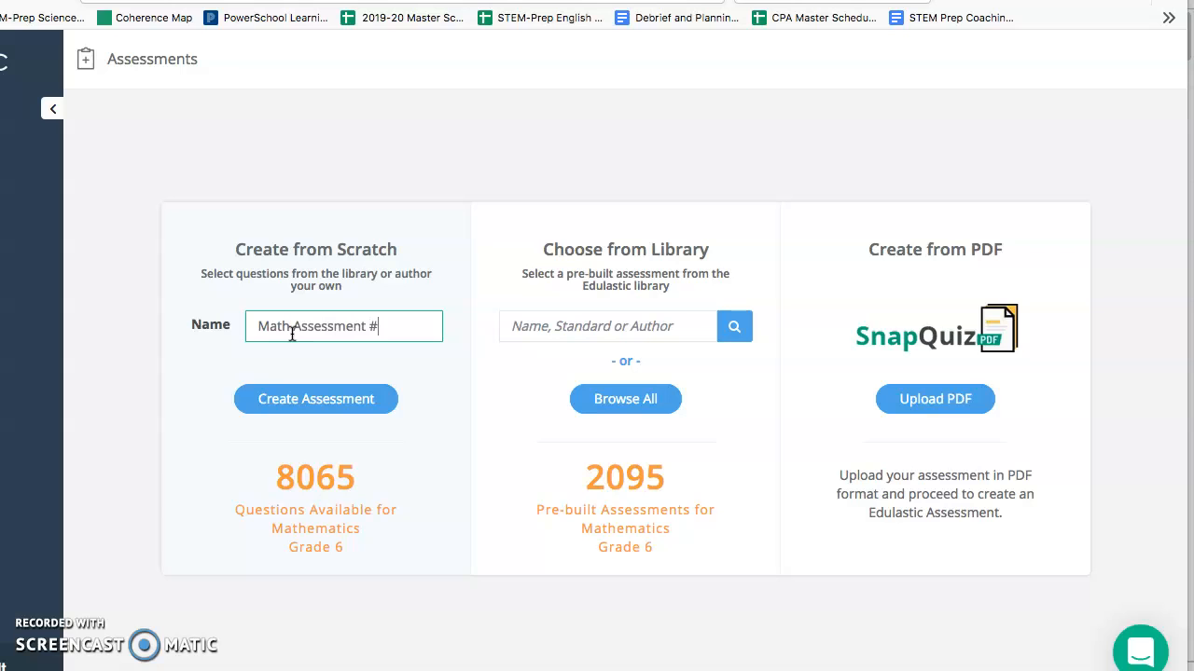
pyautogui.click(330, 395)
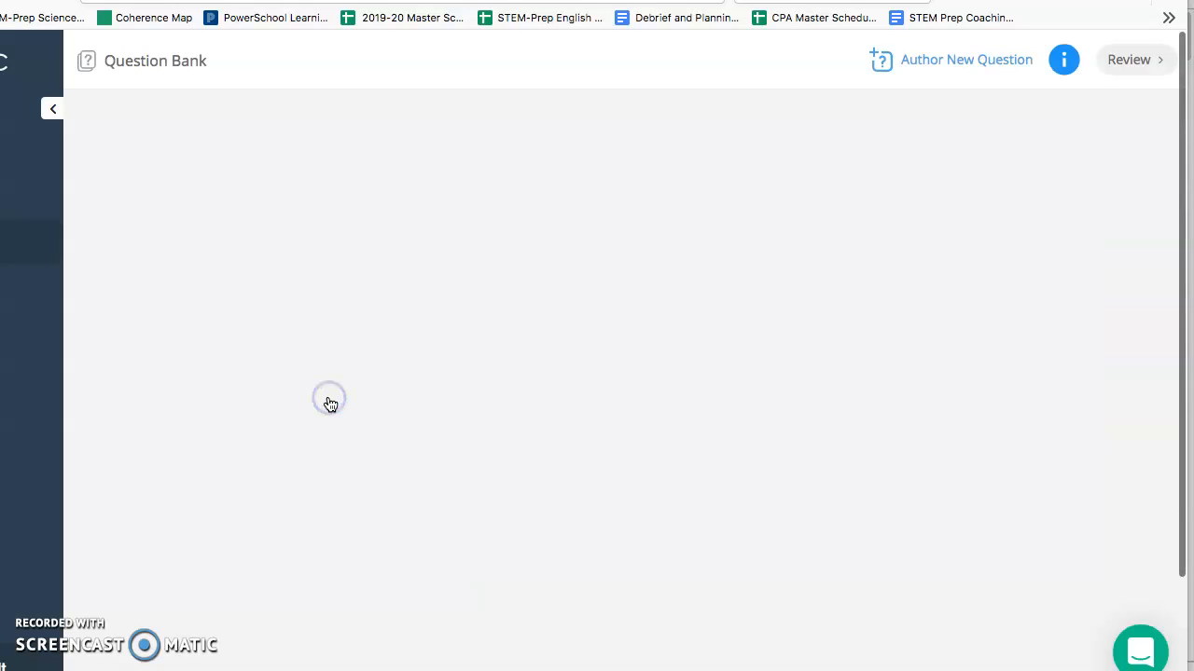
pyautogui.click(303, 391)
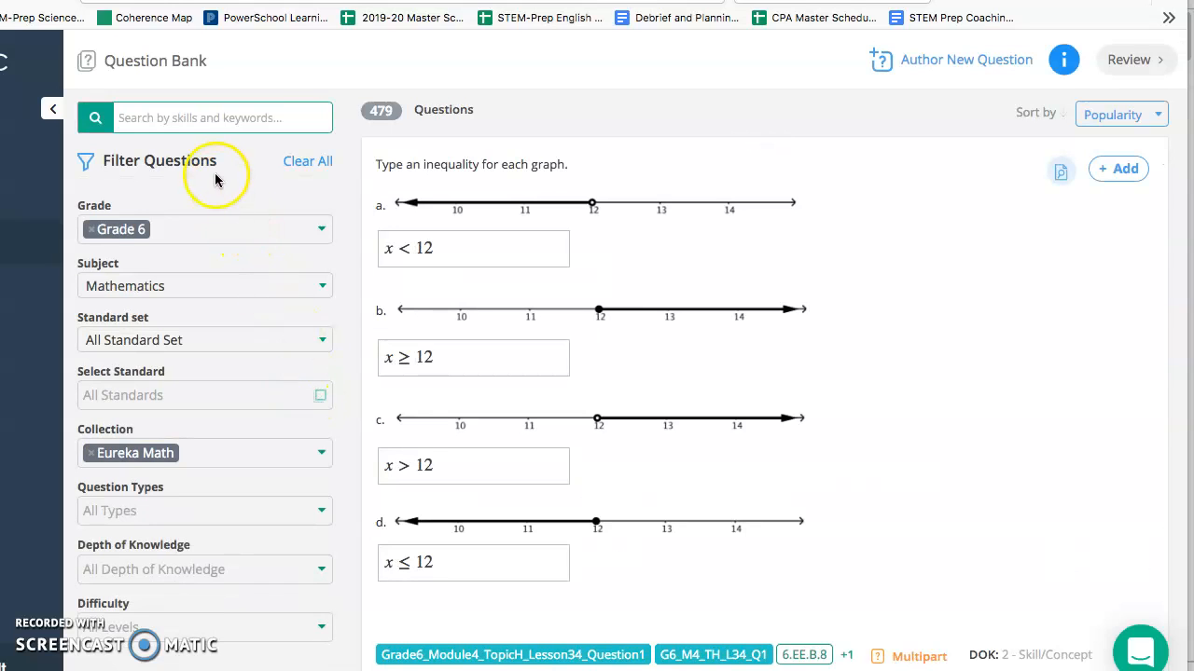
# Remove the Eureka Math collection filter, search the question bank for 6.ns.1 and browse the matching questions.
pyautogui.click(319, 453)
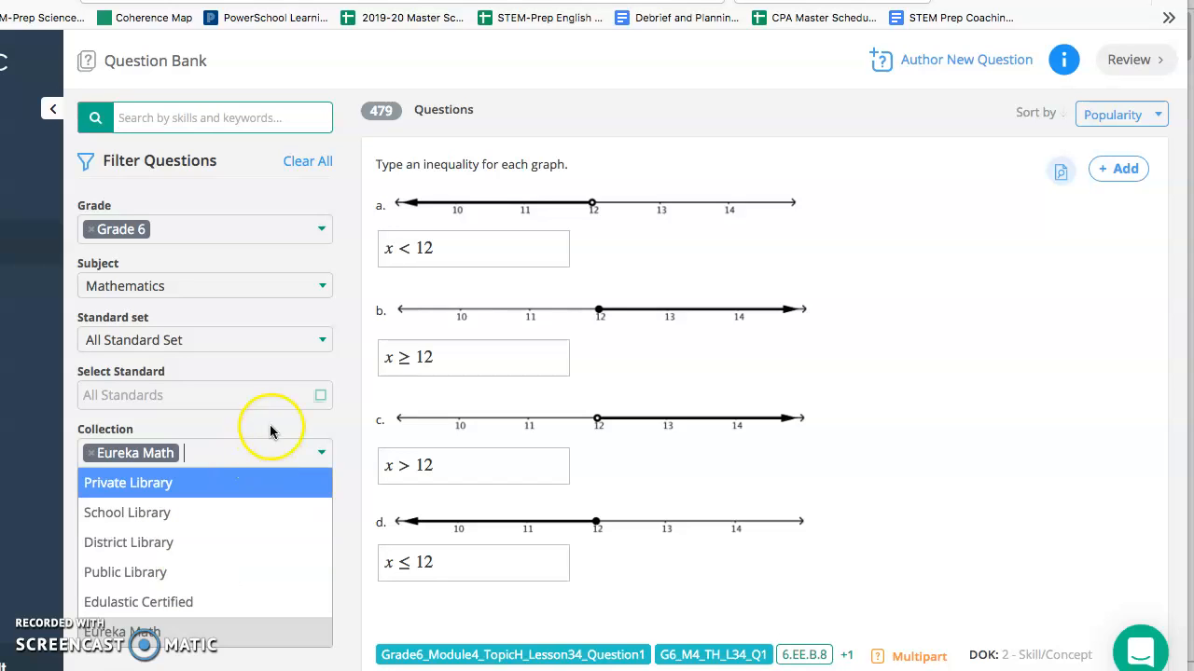
pyautogui.click(92, 454)
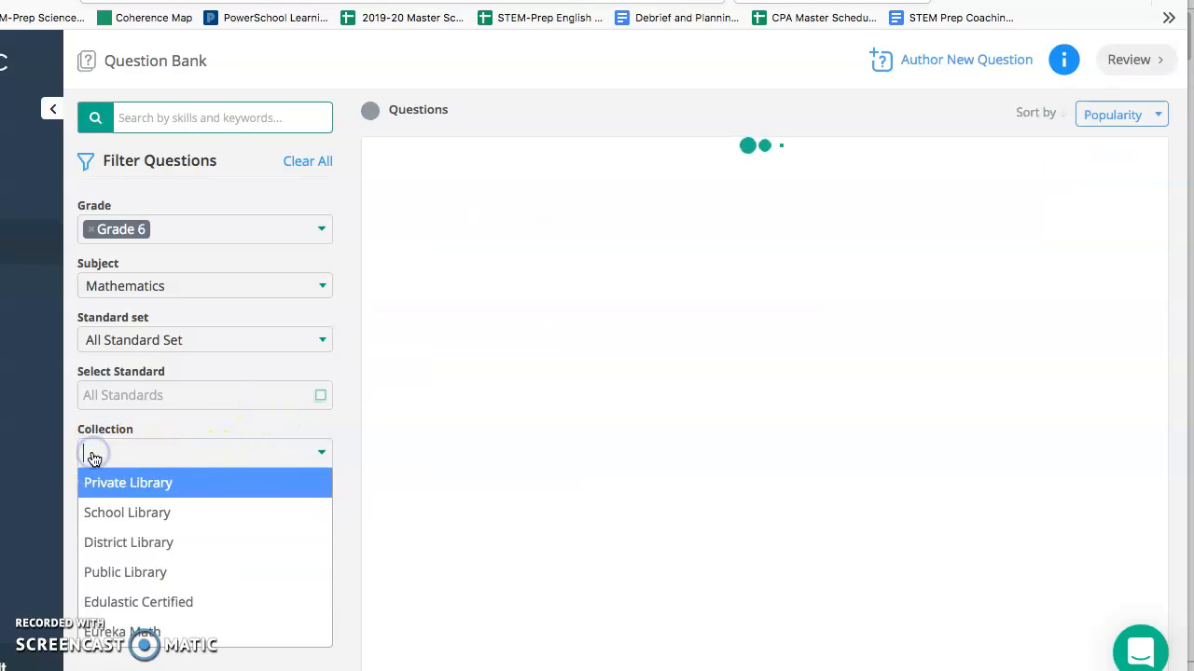
pyautogui.click(178, 117)
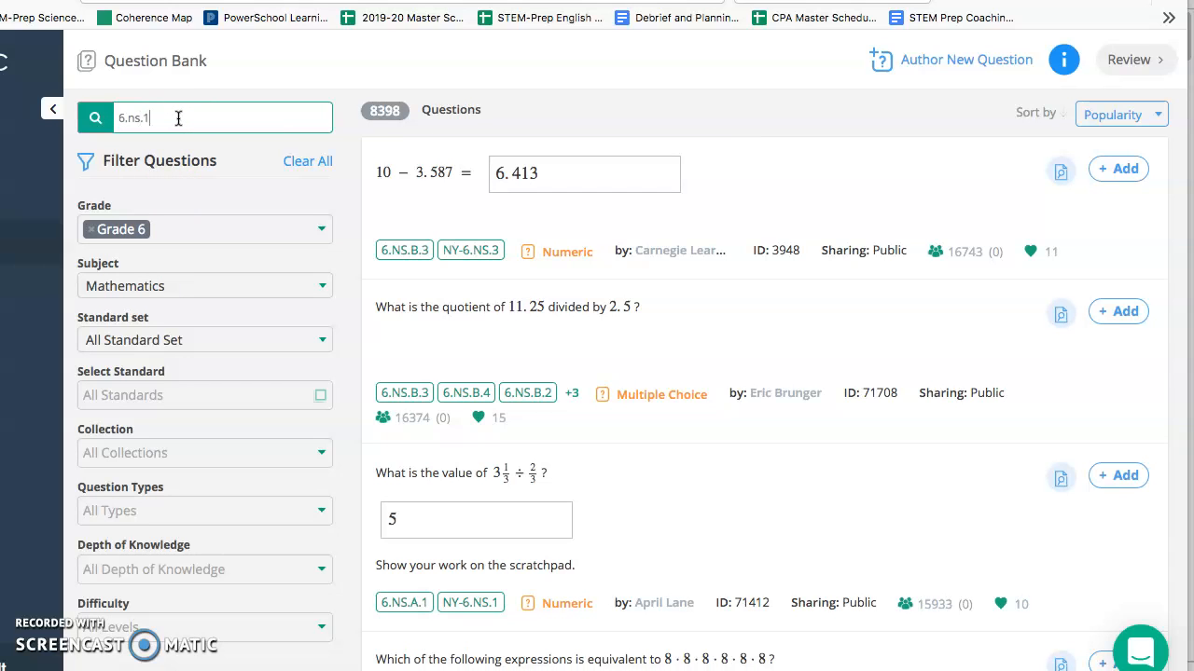
pyautogui.press('Return')
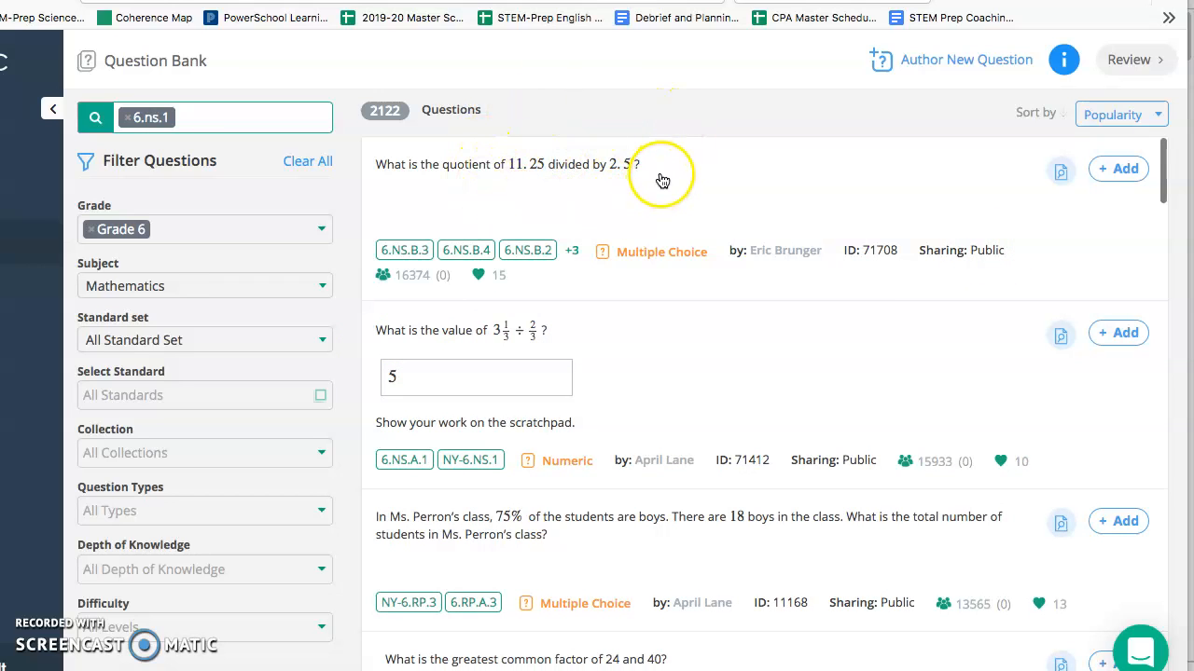
pyautogui.scroll(-7, 536, 504)
pyautogui.scroll(-10, 542, 506)
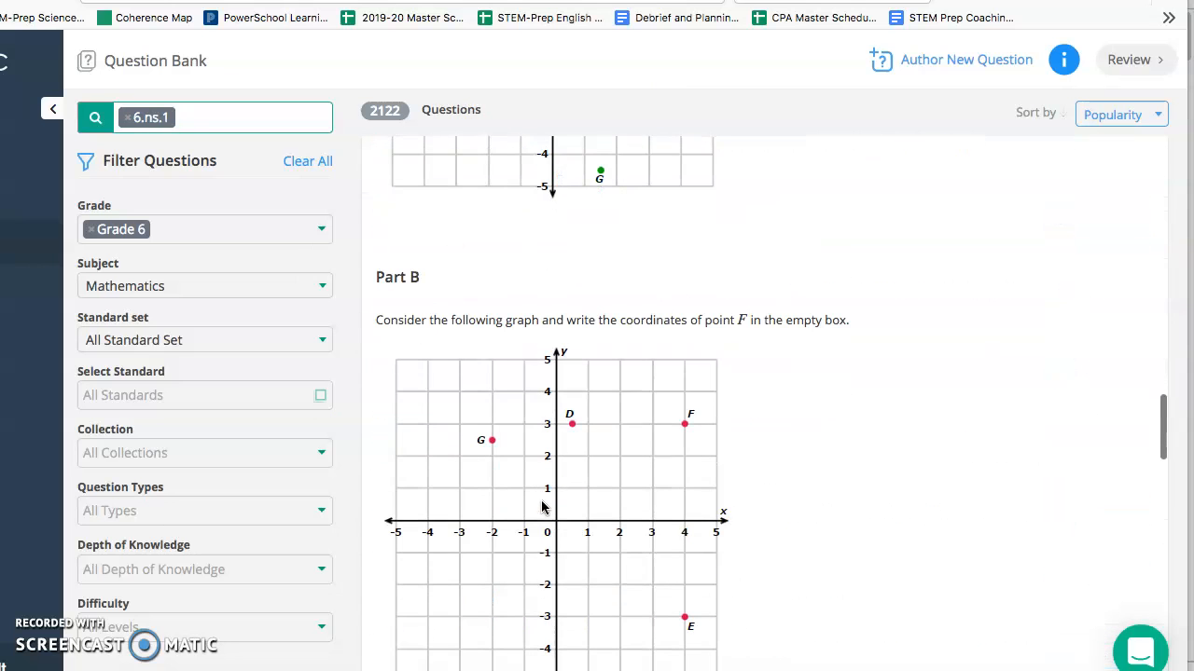
pyautogui.scroll(4, 693, 394)
# Start authoring a new question of the Graphing type from the Math Tech Enhanced question types.
pyautogui.click(968, 62)
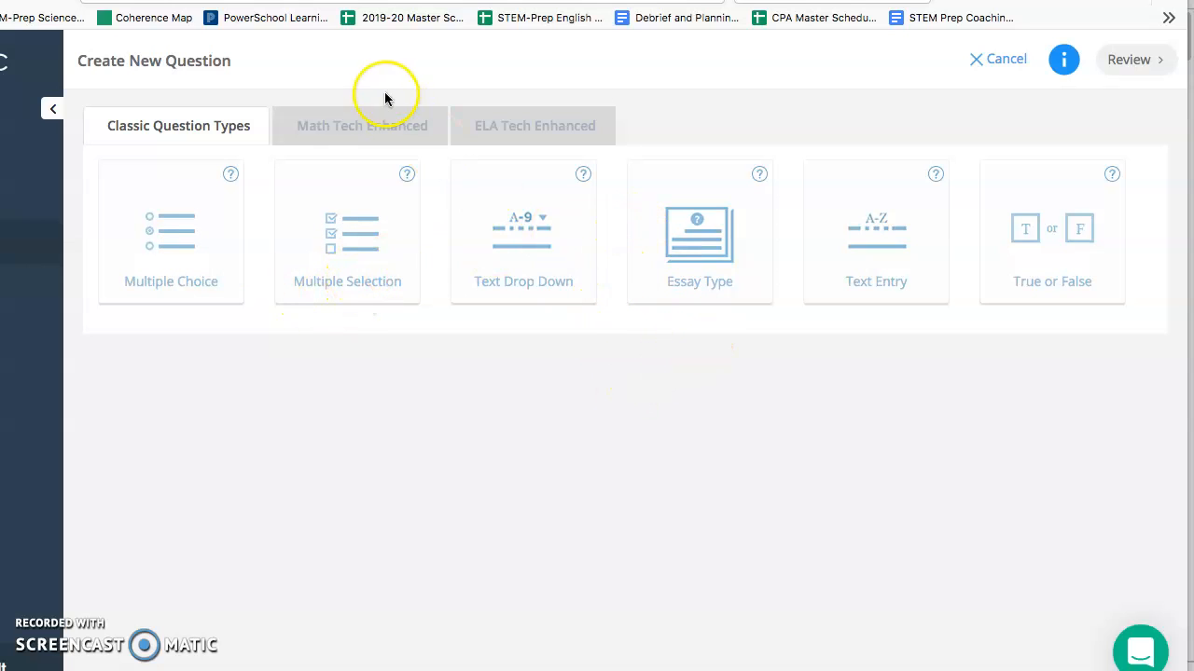
pyautogui.click(378, 140)
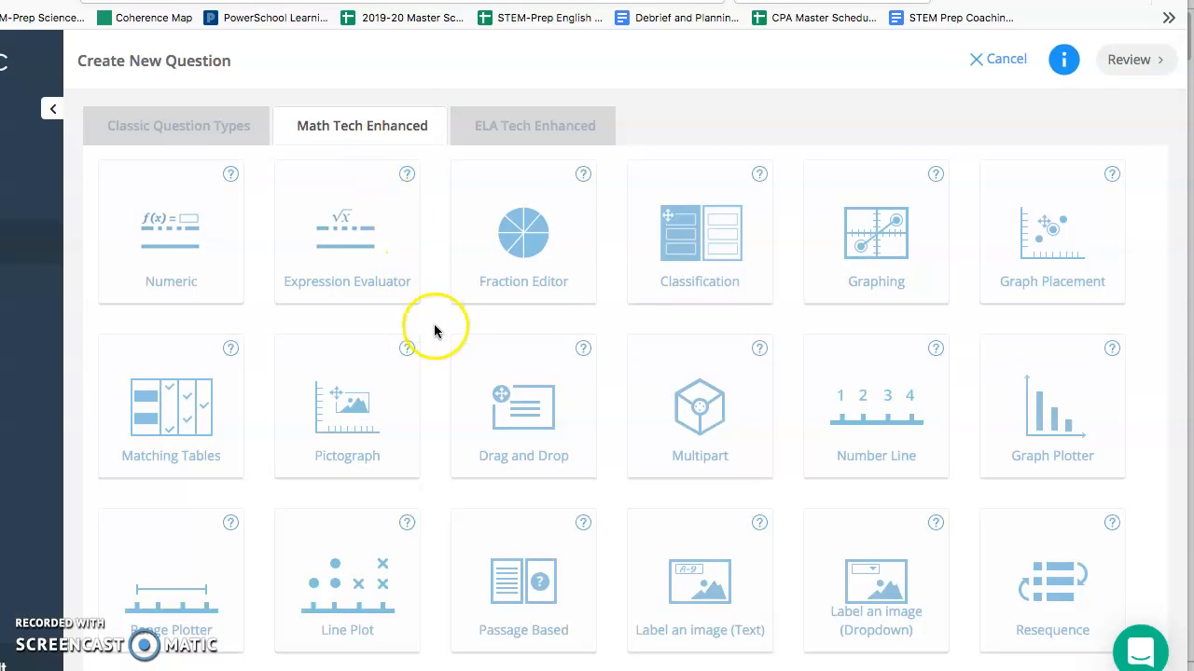
pyautogui.scroll(-1, 440, 359)
pyautogui.scroll(-1, 440, 359)
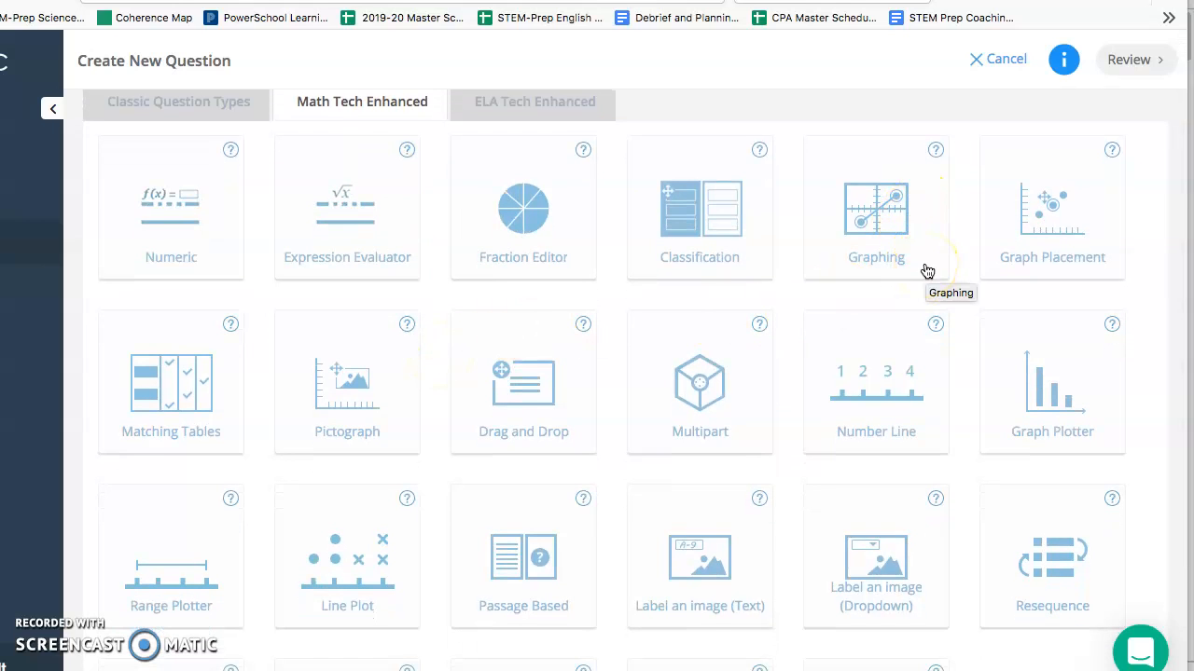
pyautogui.scroll(-5, 927, 270)
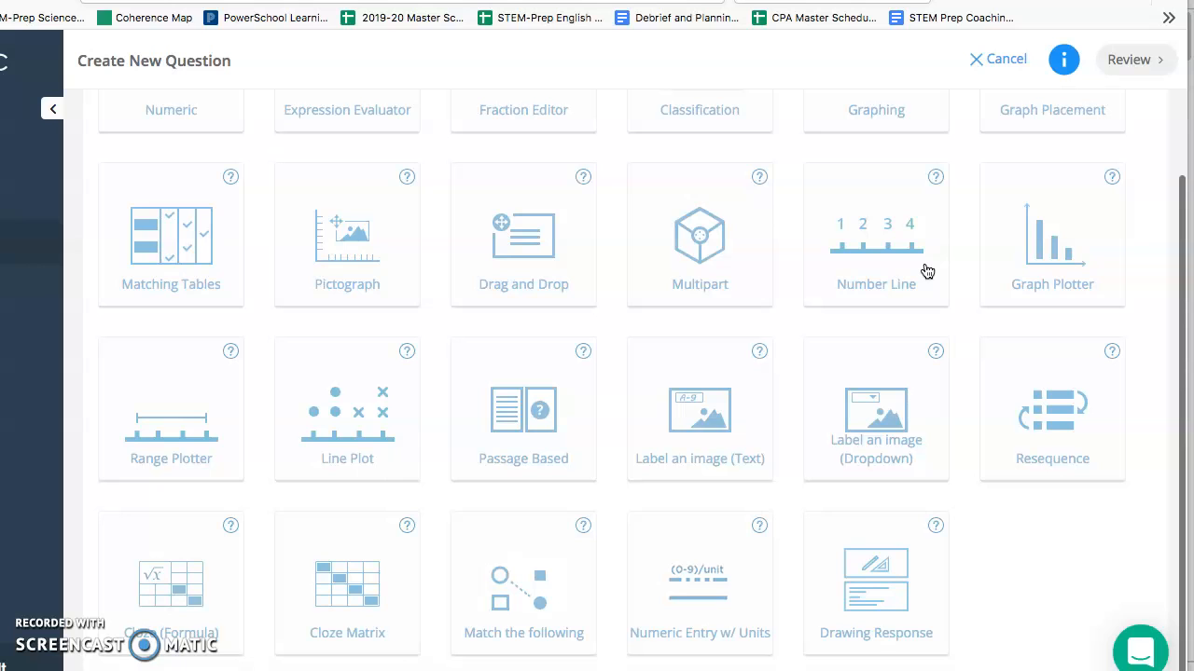
pyautogui.scroll(6, 927, 270)
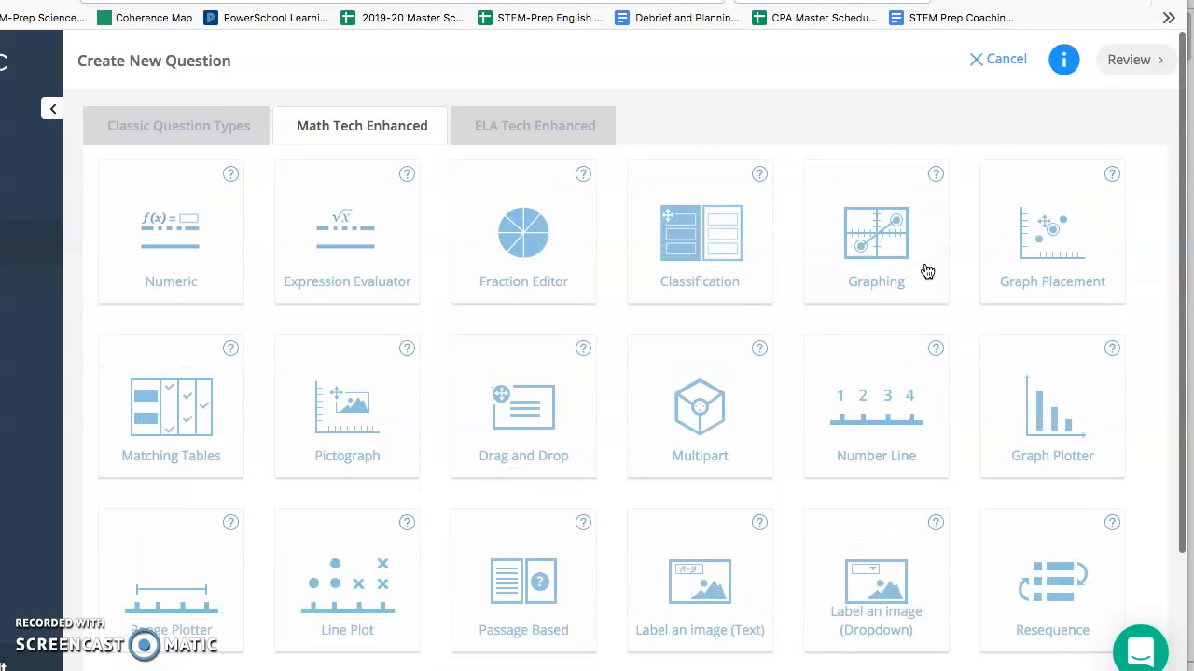
pyautogui.click(927, 271)
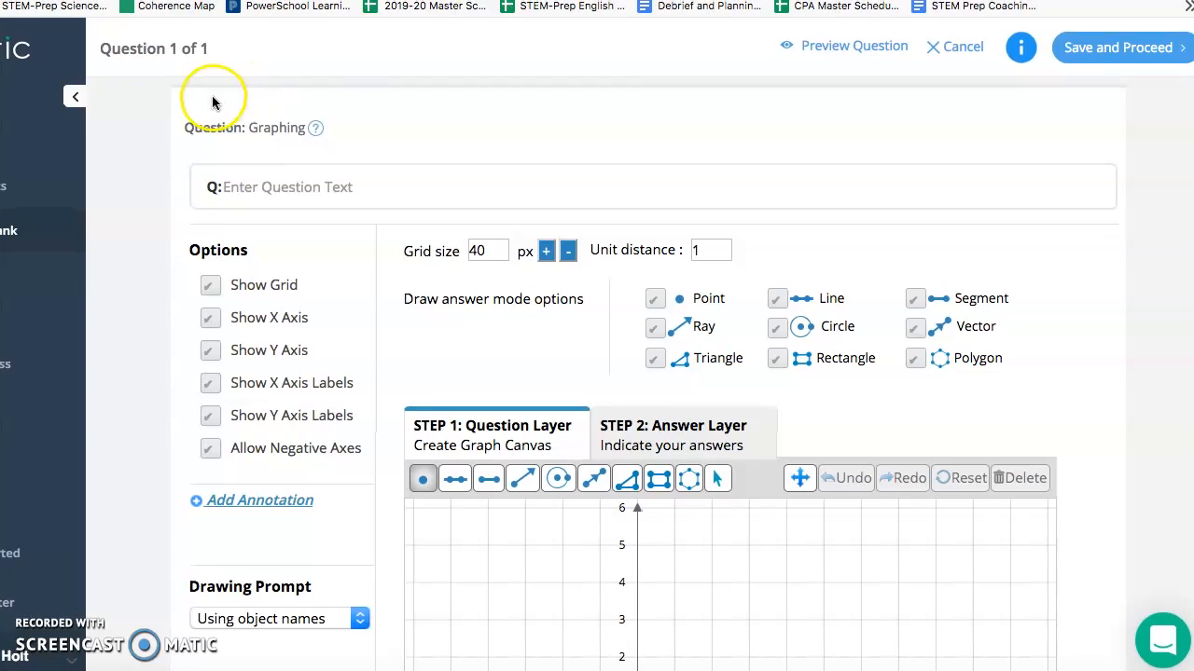
# Cancel the new graphing question and return to the question bank.
pyautogui.click(75, 97)
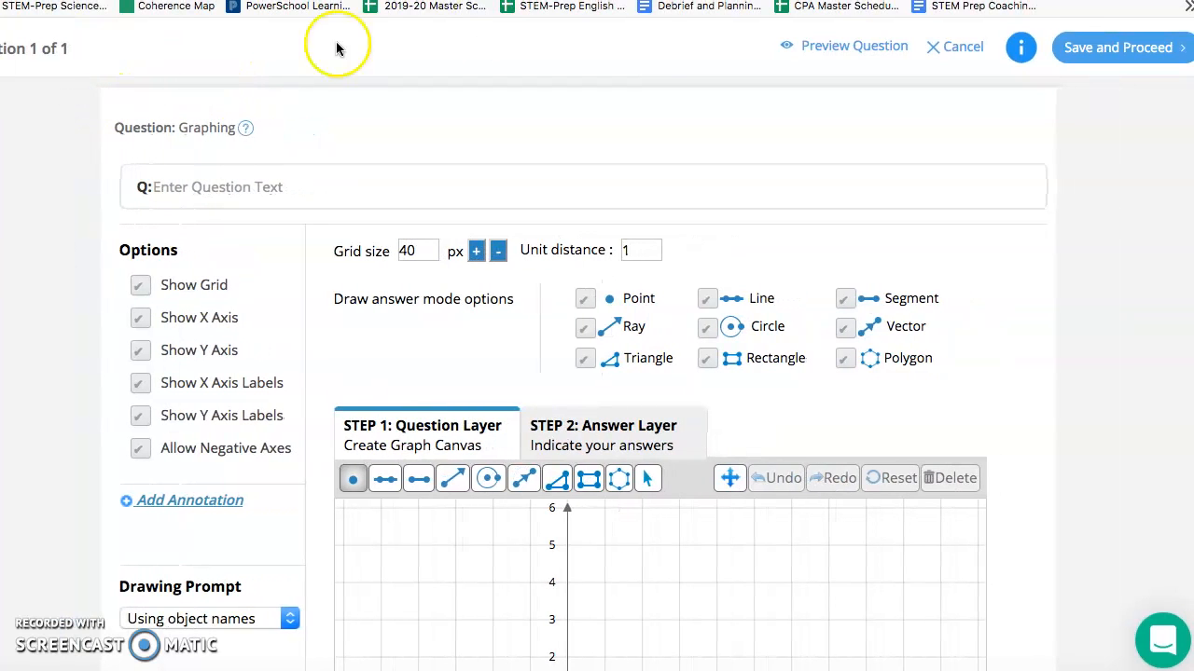
pyautogui.click(937, 47)
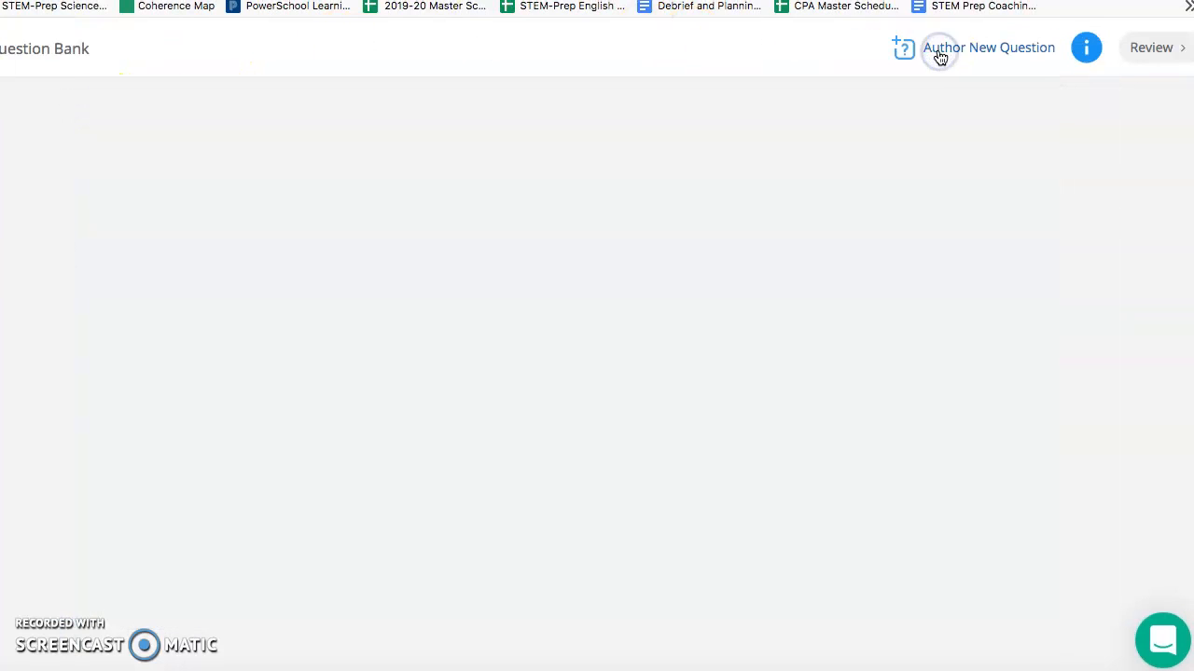
# Look at the Passage Based question editor from the ELA Tech Enhanced types, and cancel it without saving.
pyautogui.click(918, 46)
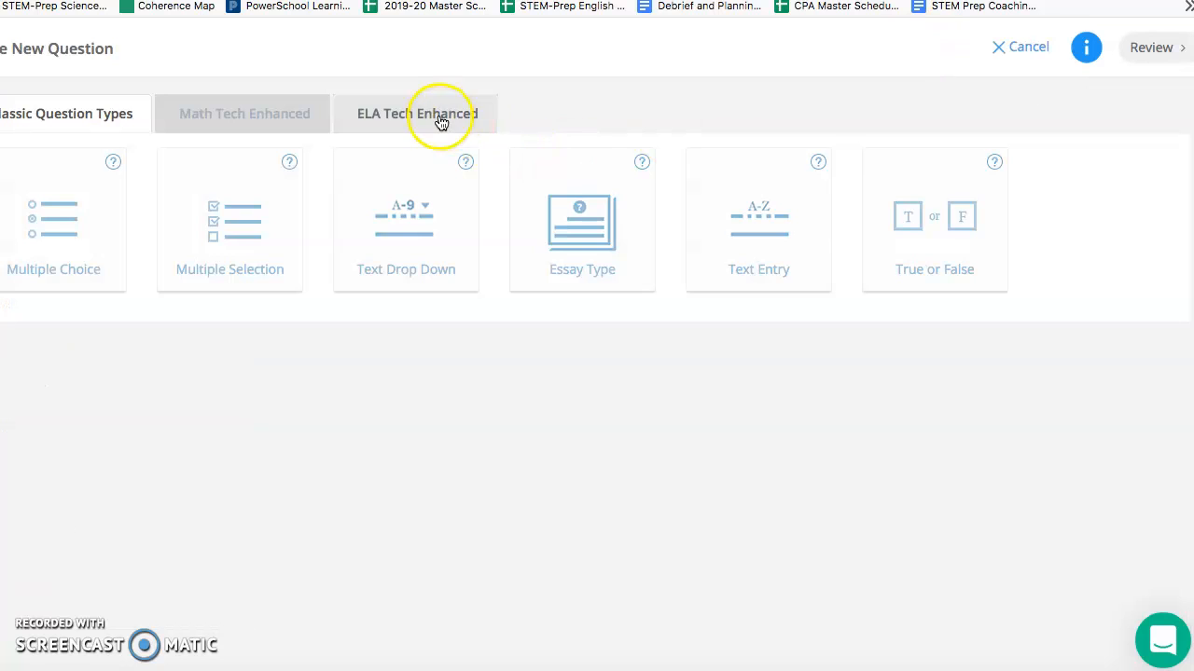
pyautogui.click(442, 117)
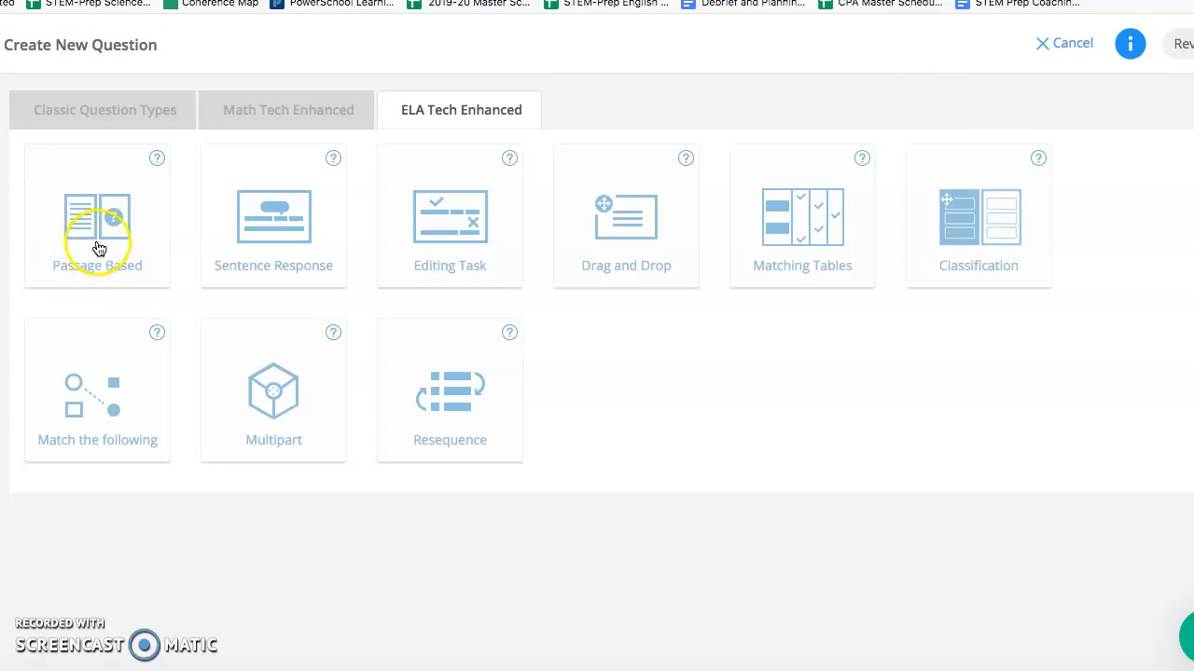
pyautogui.click(98, 207)
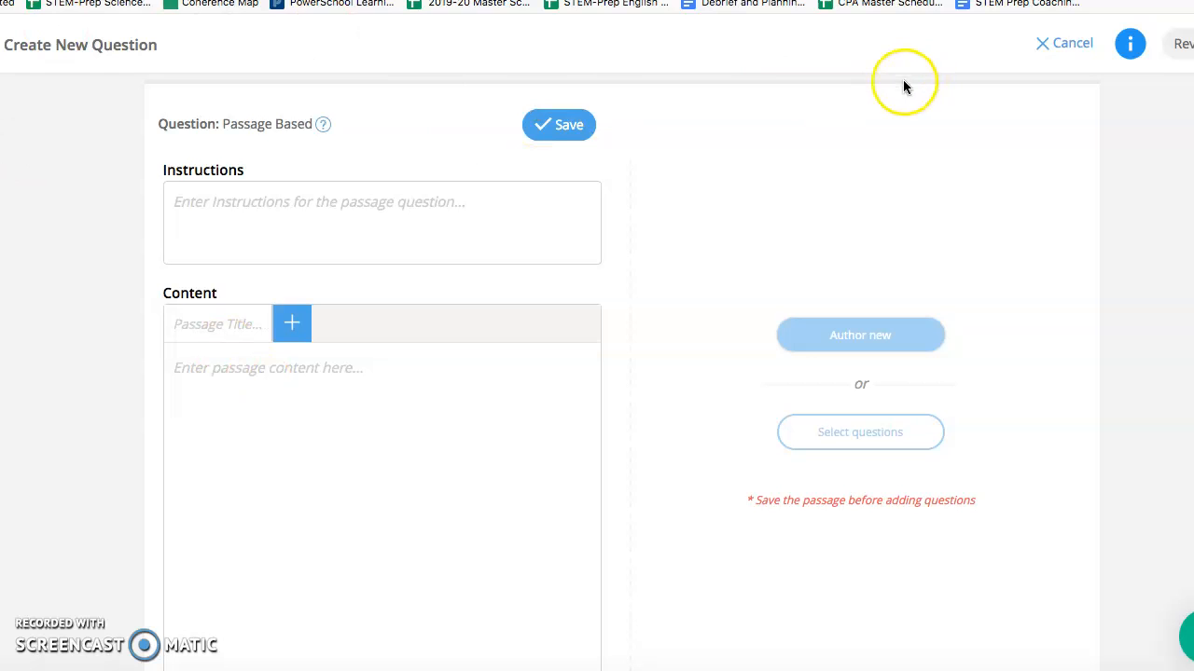
pyautogui.click(0, 92)
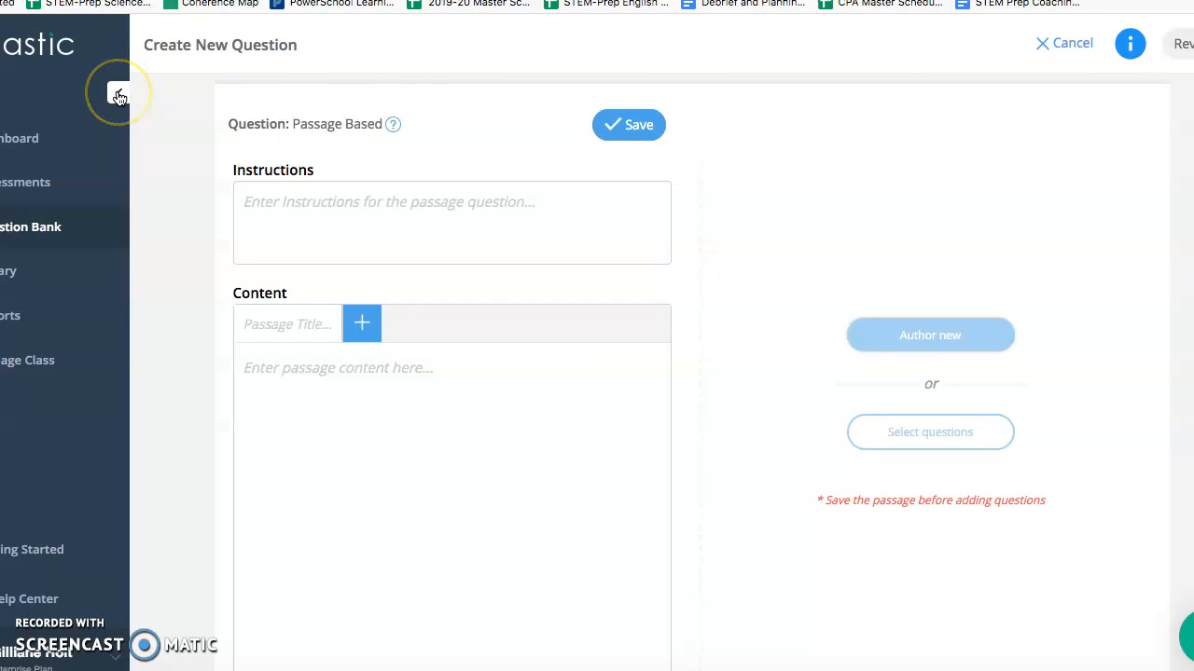
pyautogui.click(1048, 47)
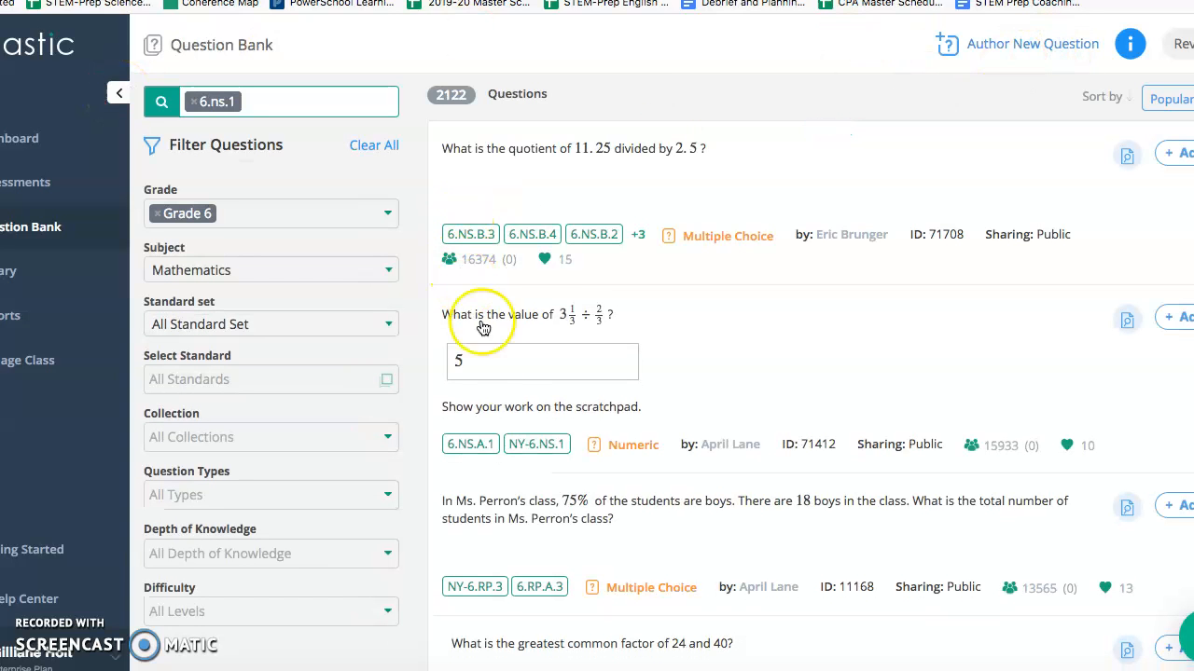
# Add the question on the quotient of 11.25 divided by 2.5 to the assessment and open its review page.
pyautogui.click(1167, 155)
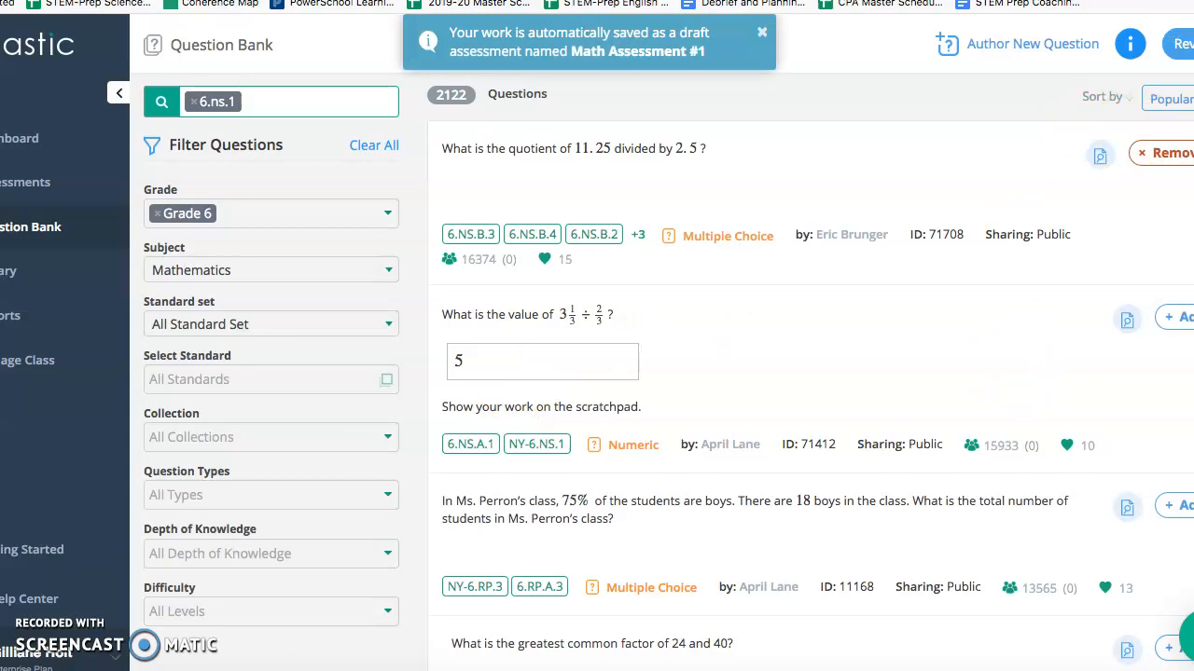
pyautogui.hscroll(1, 1161, 42)
pyautogui.click(1161, 42)
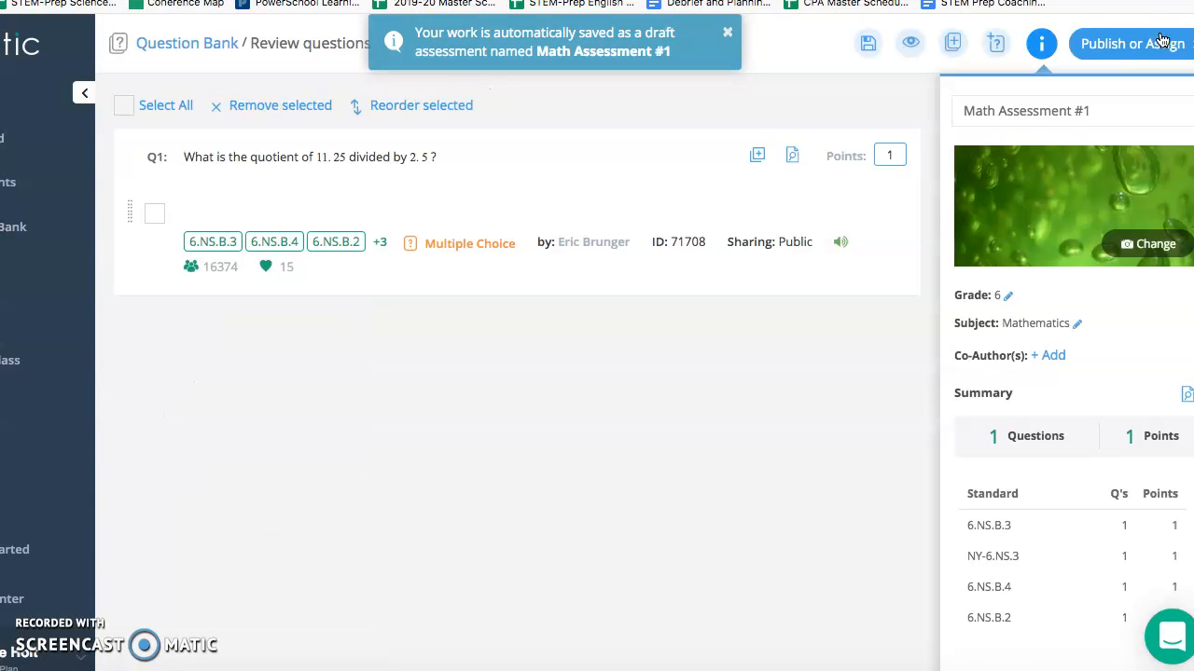
# Review the assignment options for Math Assessment #1 and publish it to be assigned at another time, without selecting any classes.
pyautogui.click(1112, 53)
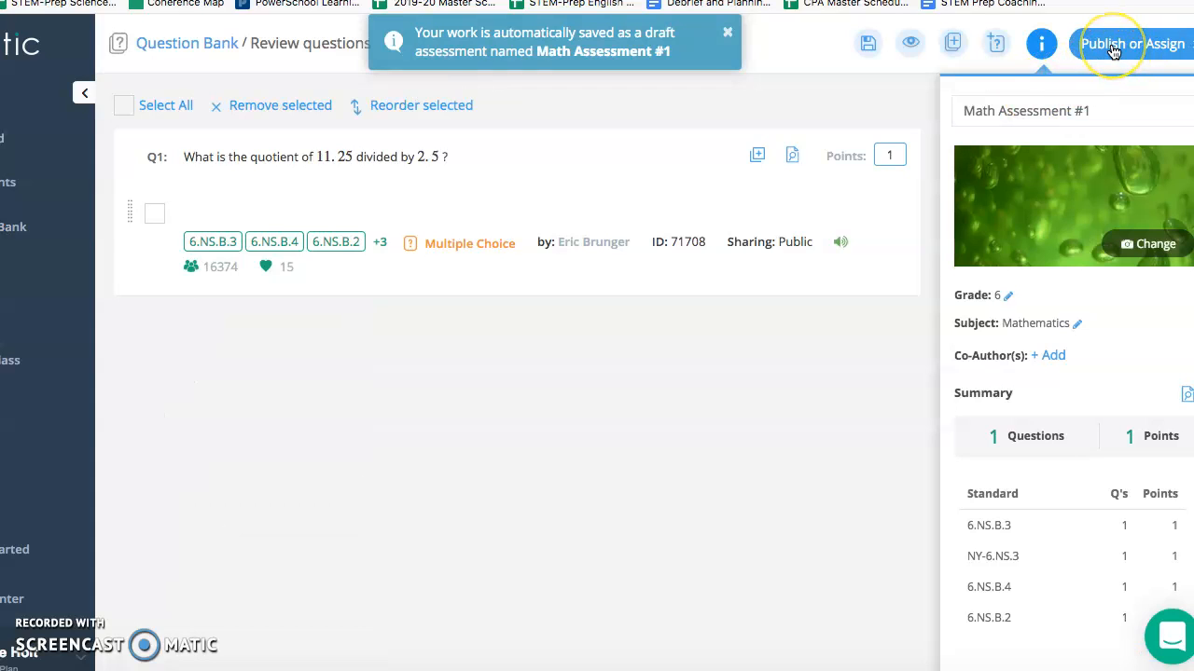
pyautogui.click(1113, 51)
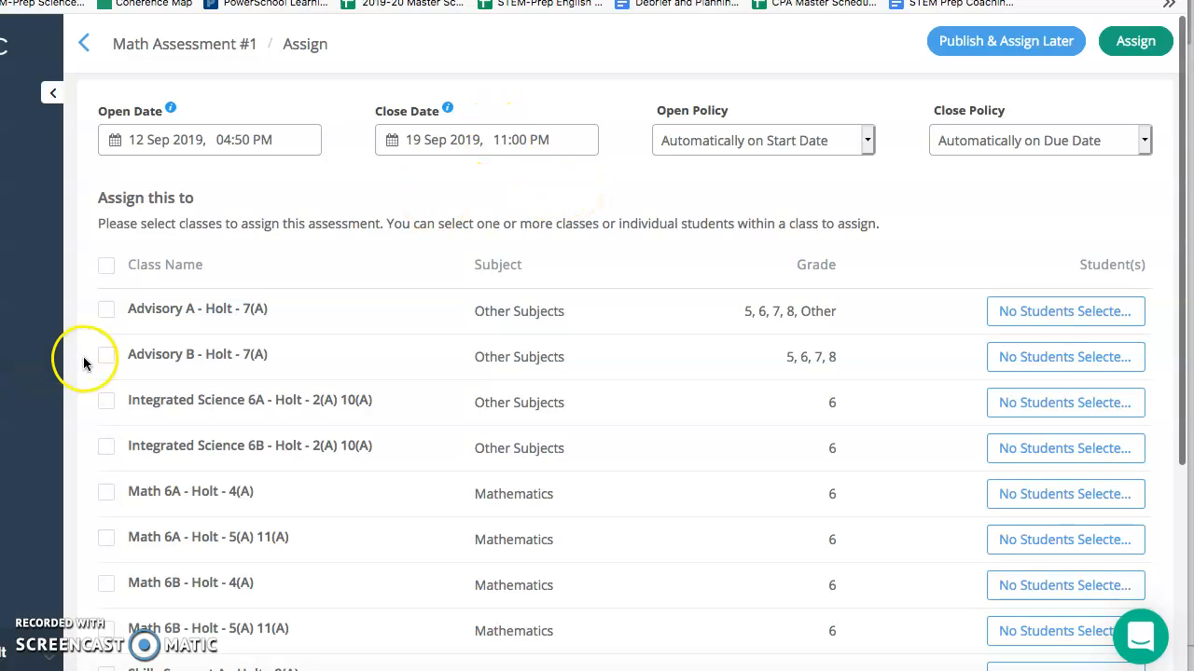
pyautogui.scroll(-1, 315, 404)
pyautogui.rightClick(314, 403)
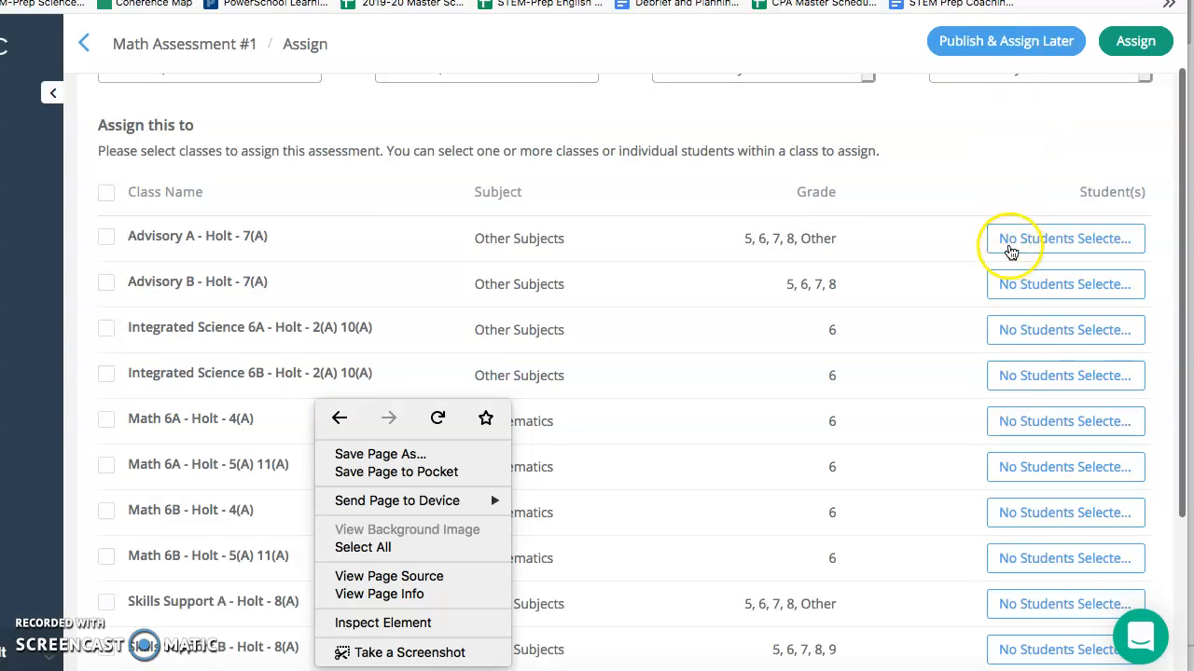
pyautogui.click(923, 187)
pyautogui.scroll(1, 923, 187)
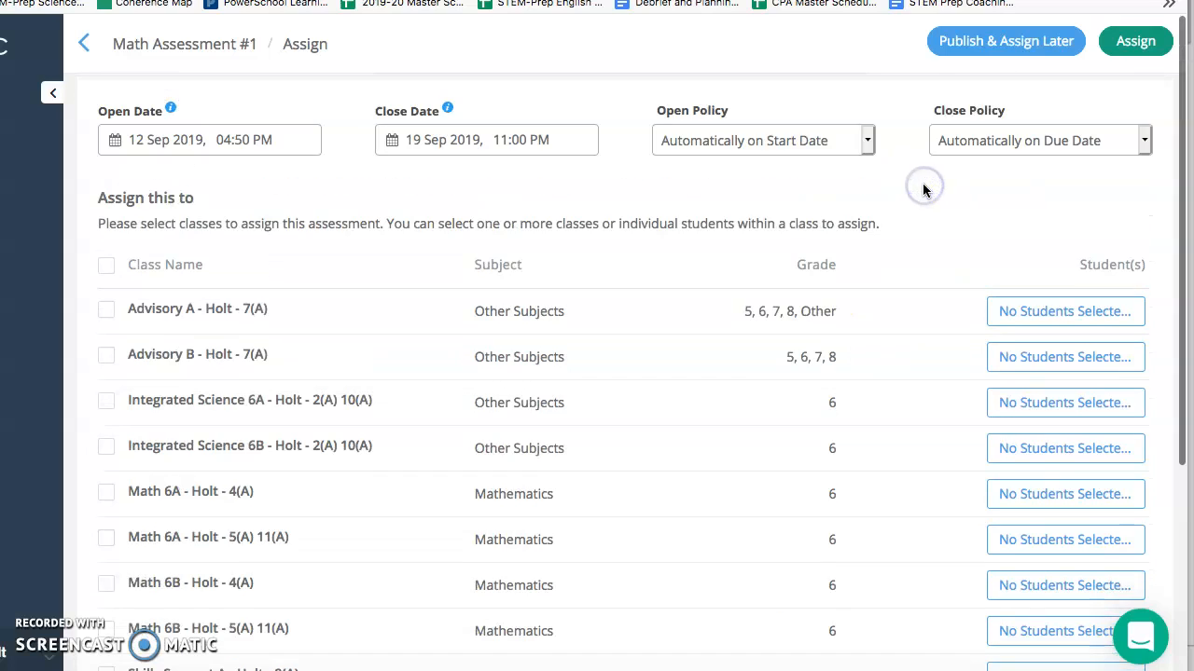
pyautogui.click(970, 45)
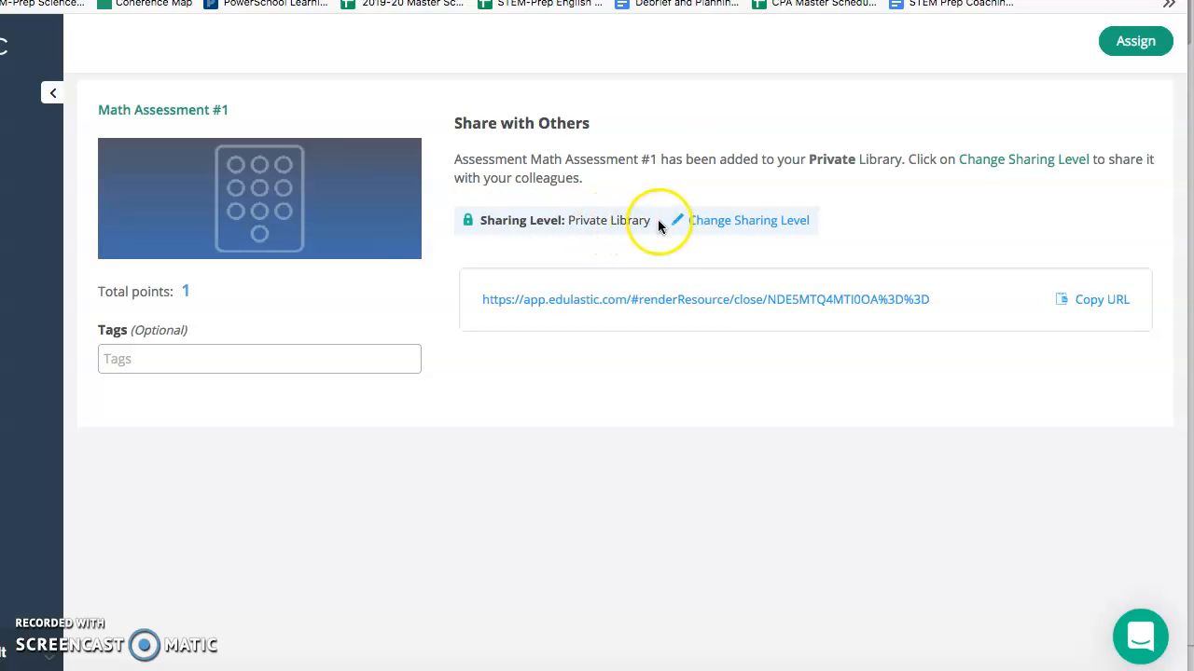
# Change the assessment's sharing level to District Library and save it.
pyautogui.click(688, 221)
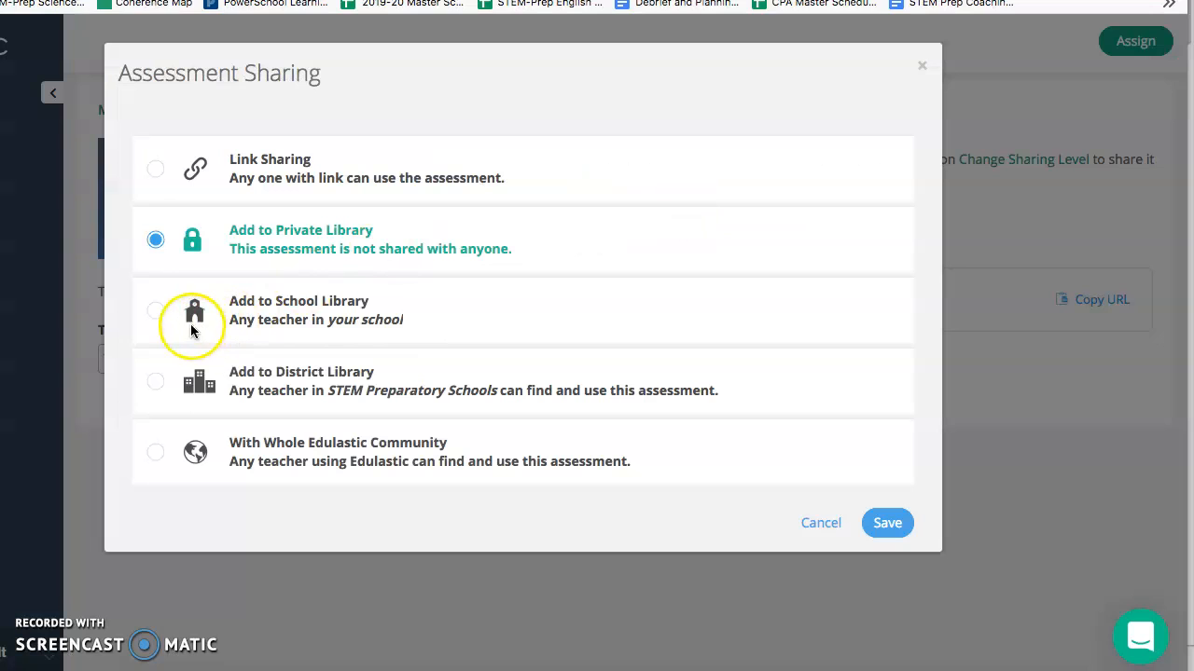
pyautogui.click(156, 383)
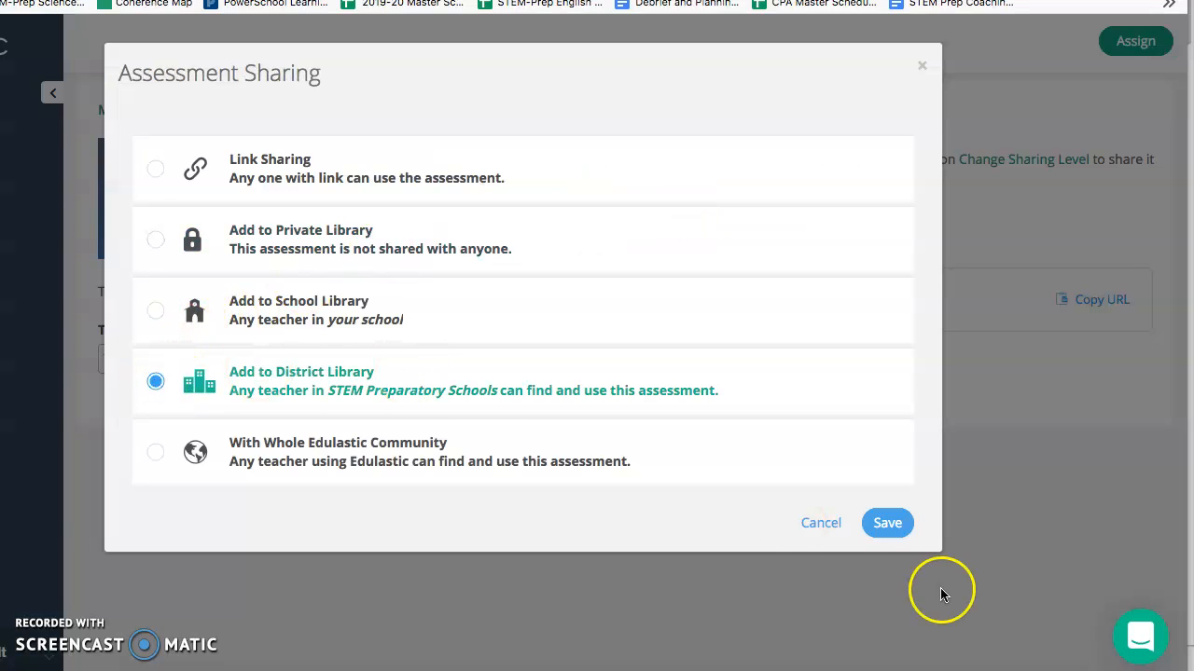
pyautogui.click(889, 524)
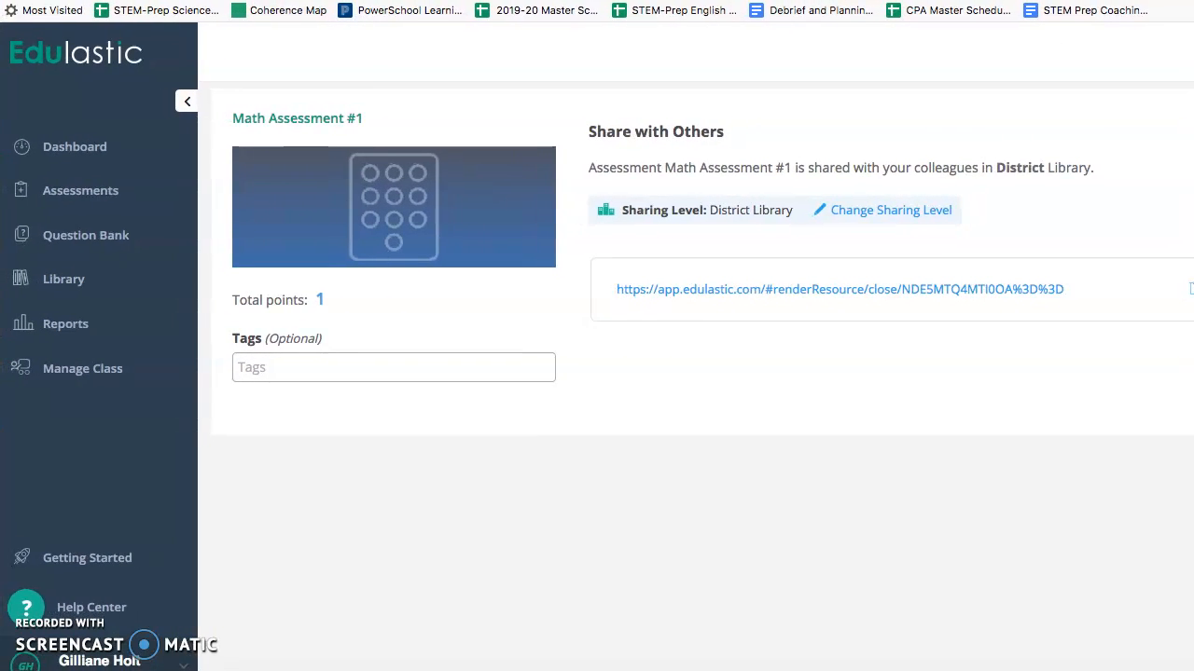
# Look over the available reports and open the Assessment Summary report.
pyautogui.click(61, 334)
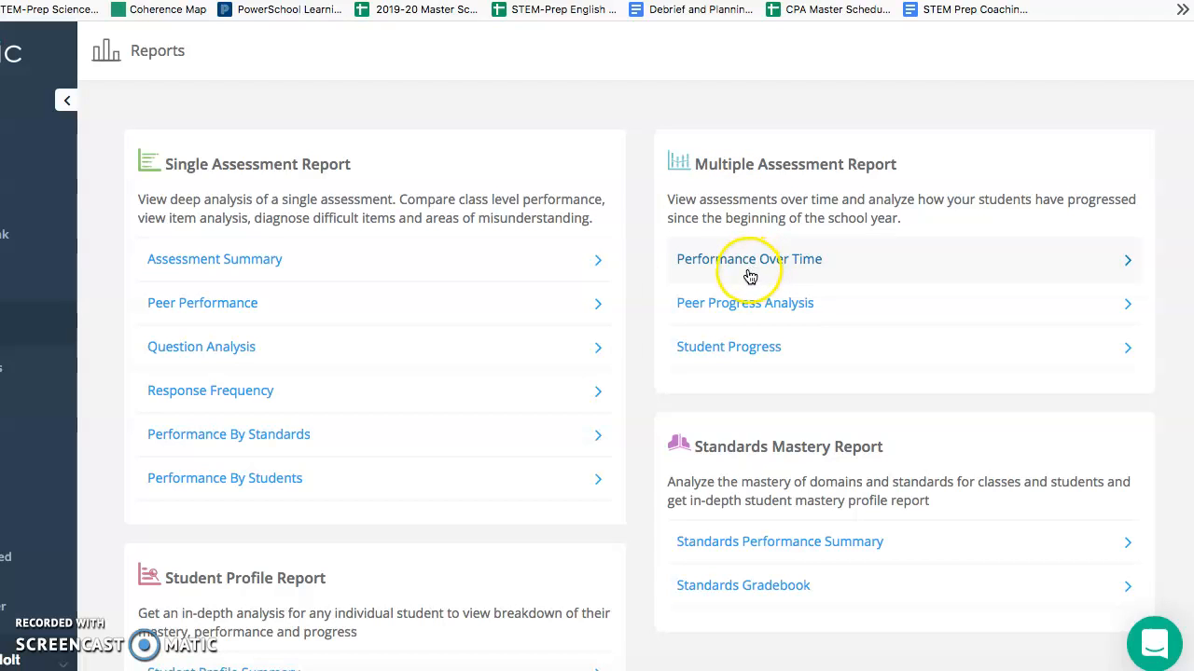
pyautogui.click(595, 263)
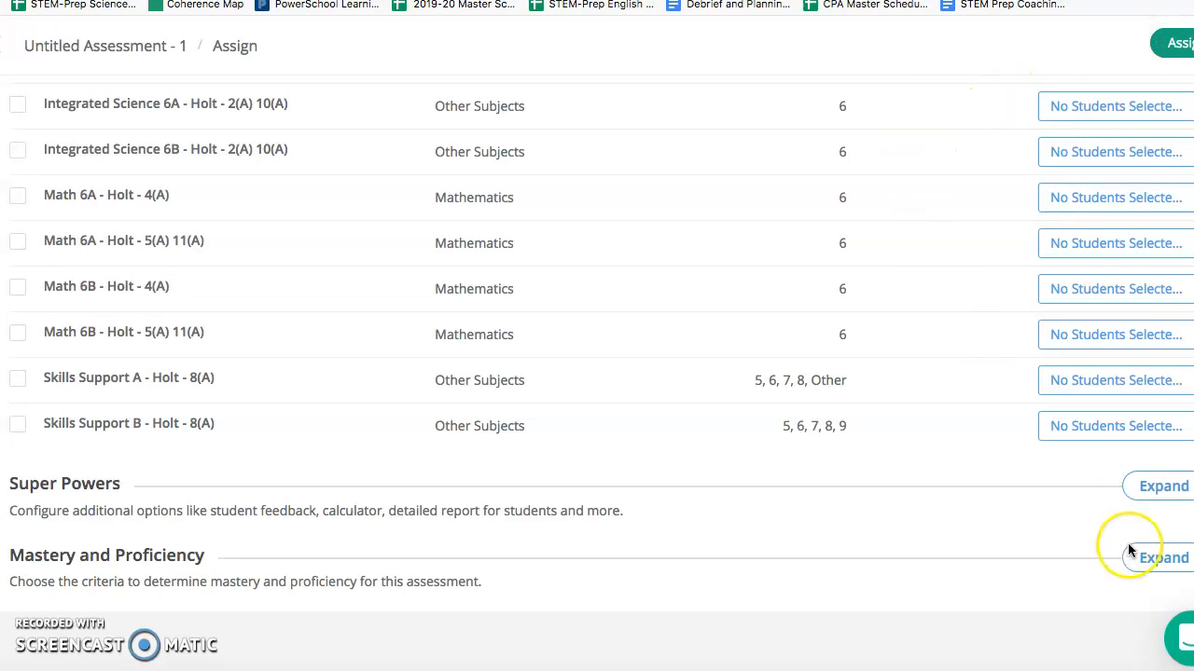
# Expand the Super Powers options for Untitled Assessment - 1 and turn off Show Questions to Students after Submission.
pyautogui.click(1158, 487)
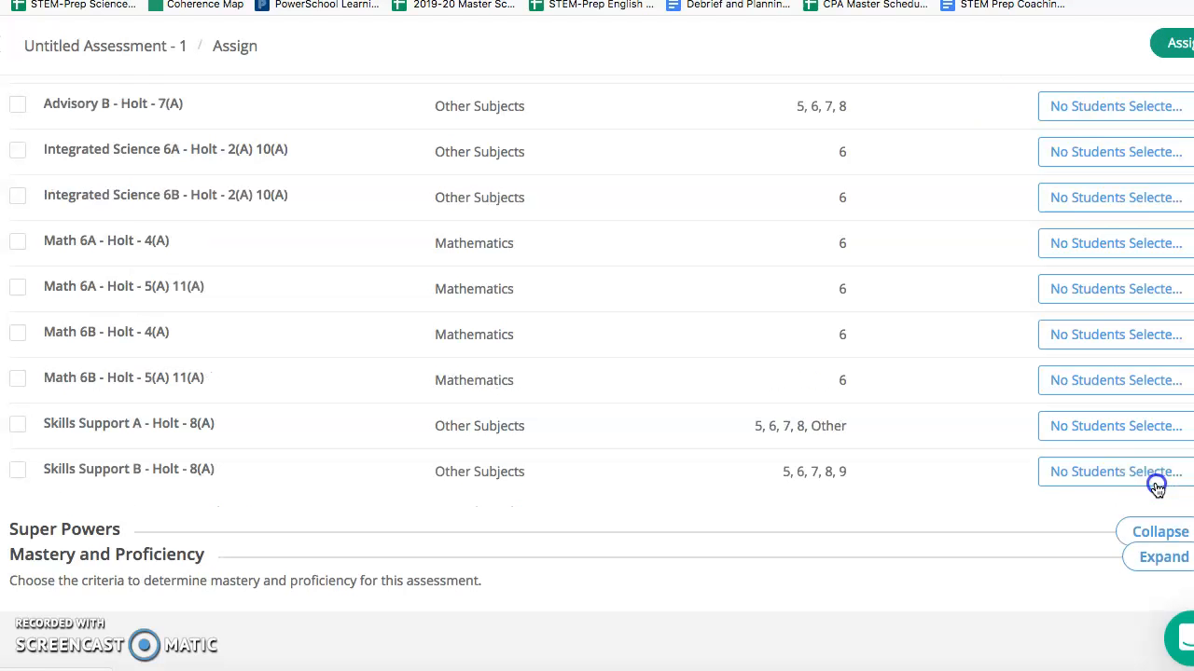
pyautogui.scroll(-3, 932, 549)
pyautogui.scroll(-3, 932, 550)
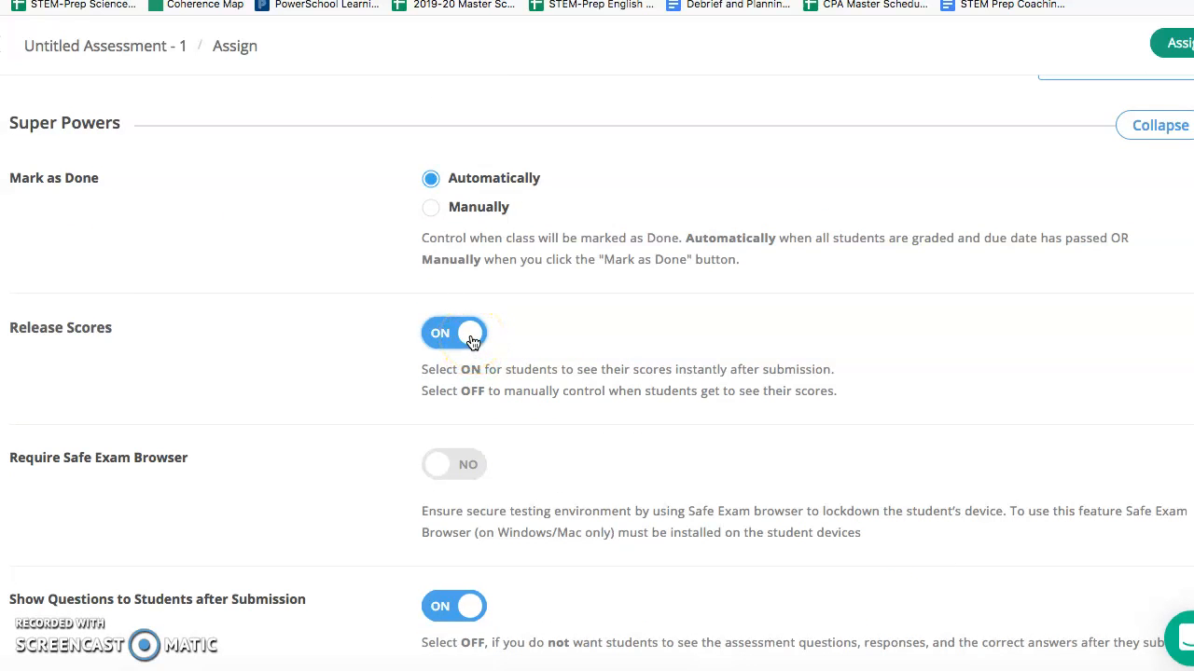
pyautogui.scroll(-2, 629, 413)
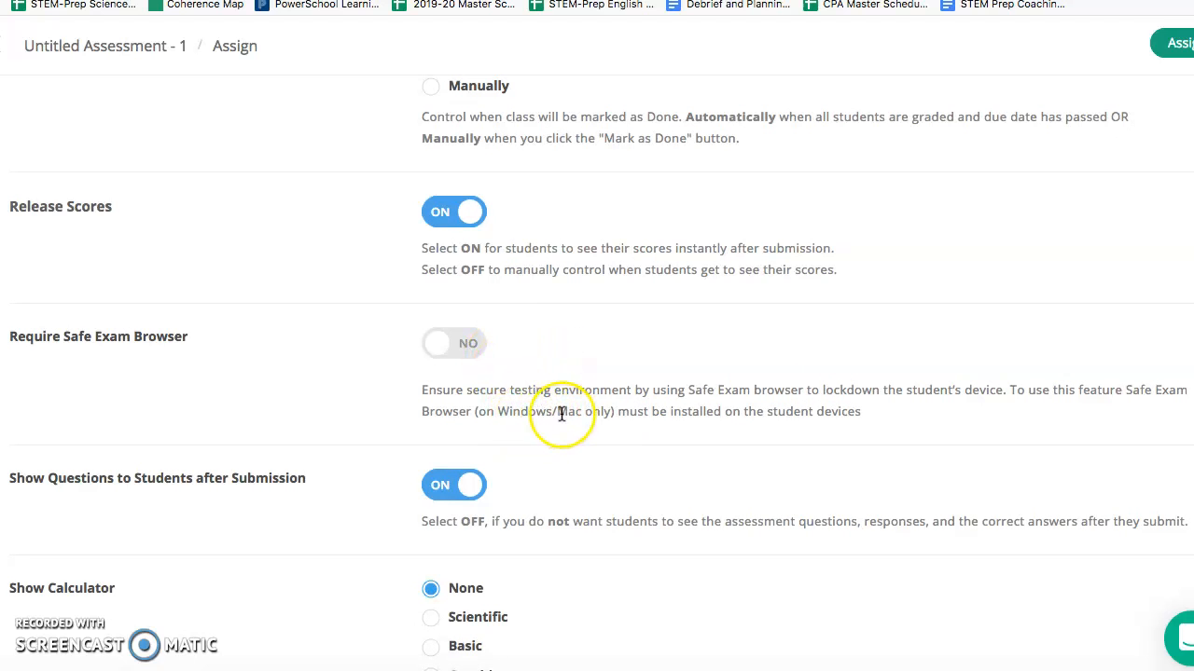
pyautogui.scroll(-5, 562, 414)
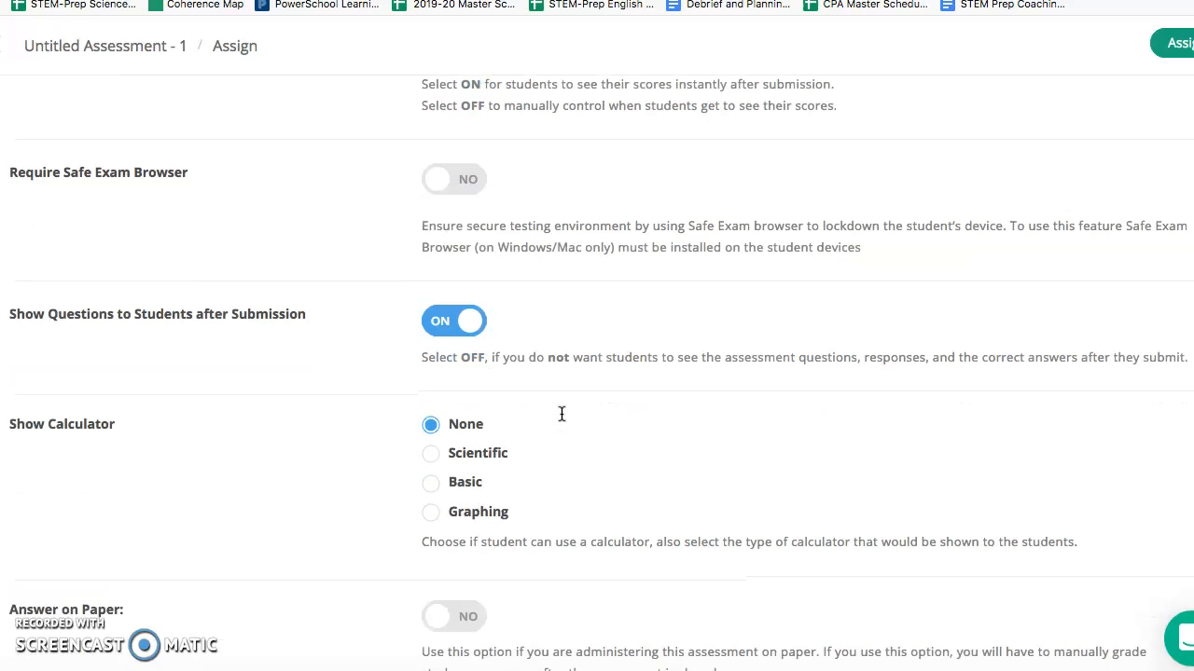
pyautogui.scroll(-1, 562, 414)
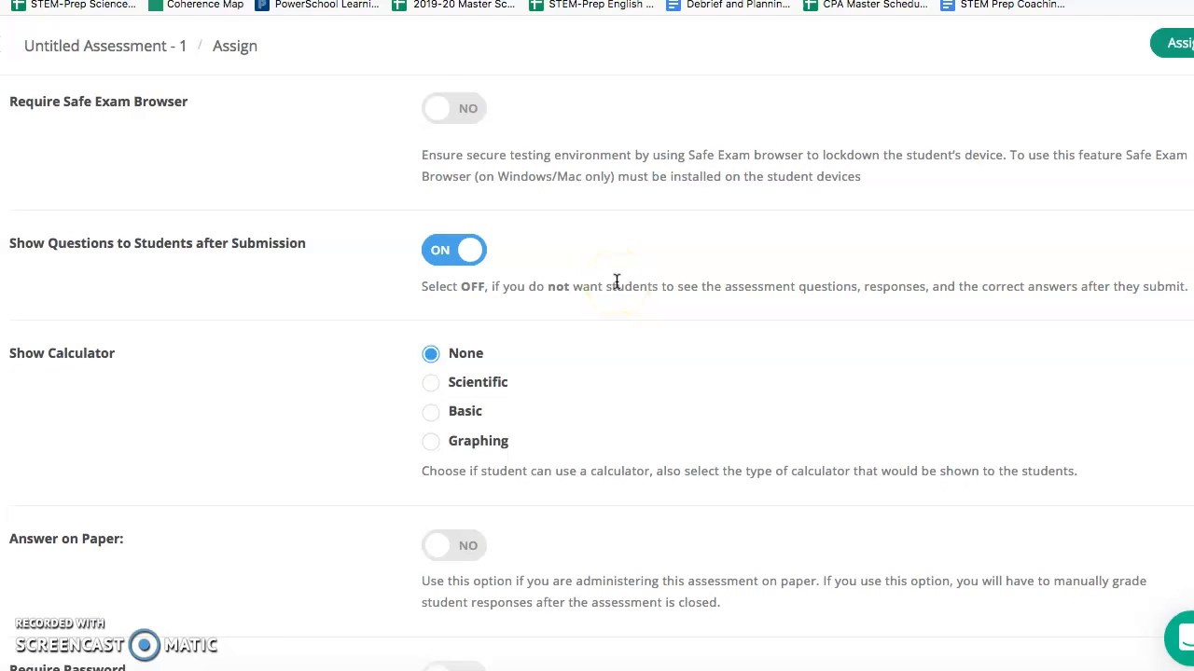
pyautogui.click(473, 256)
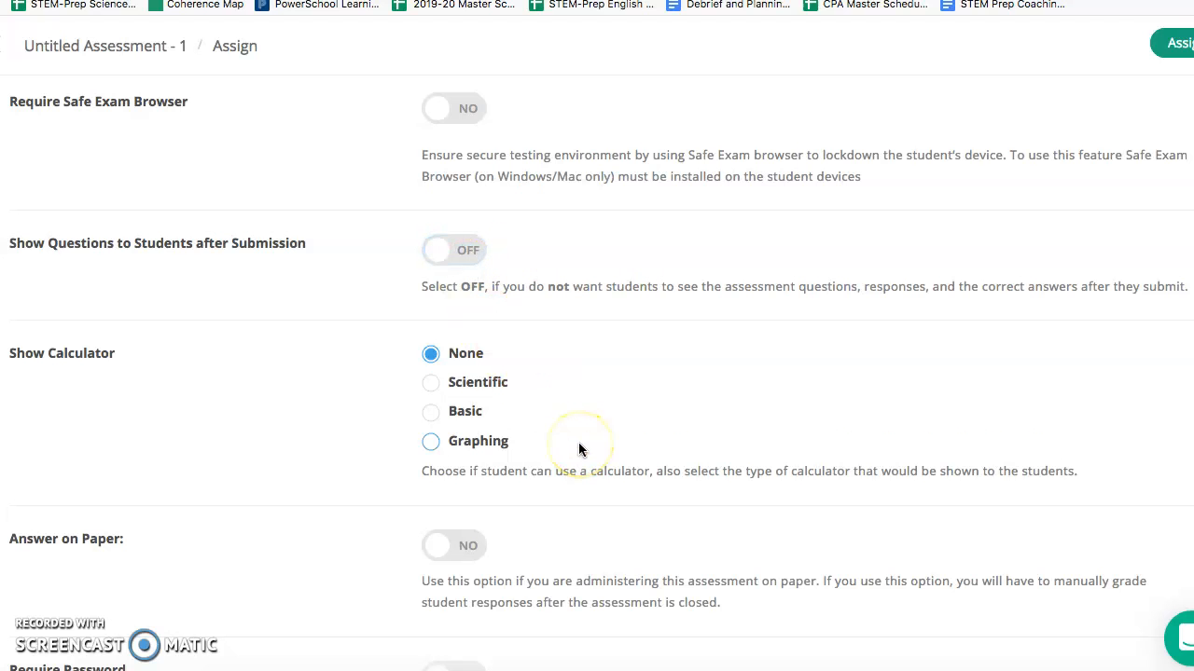
# Set Show Calculator to Basic and choose Partial Credit as the evaluation method.
pyautogui.scroll(-1, 579, 450)
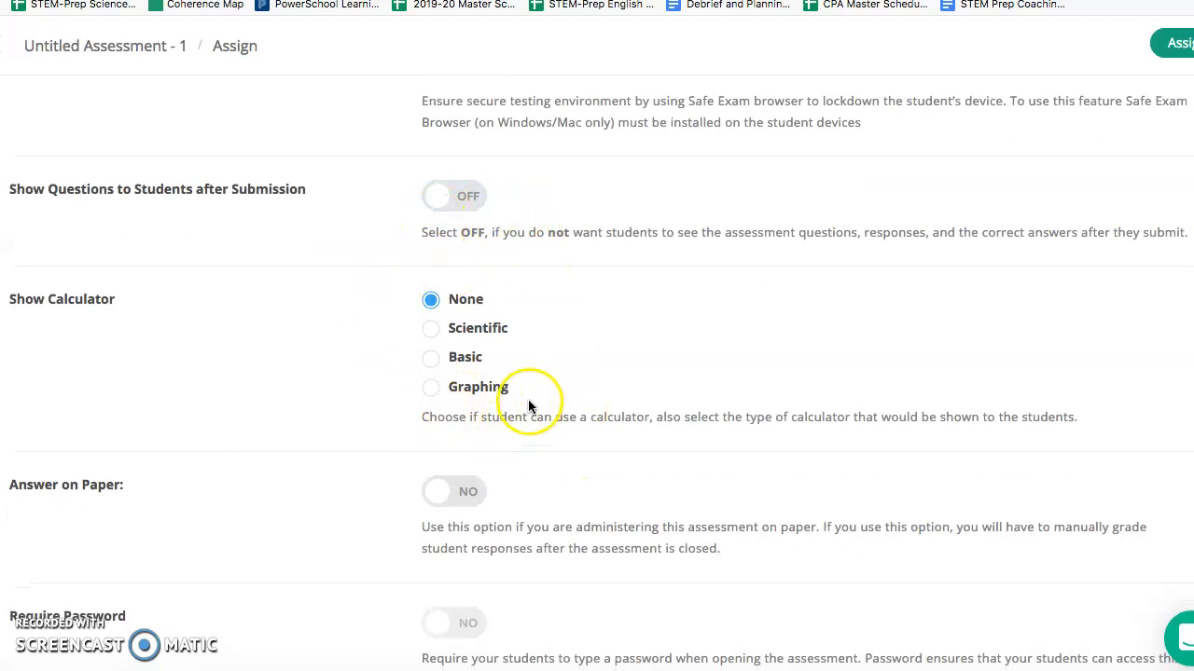
pyautogui.click(432, 360)
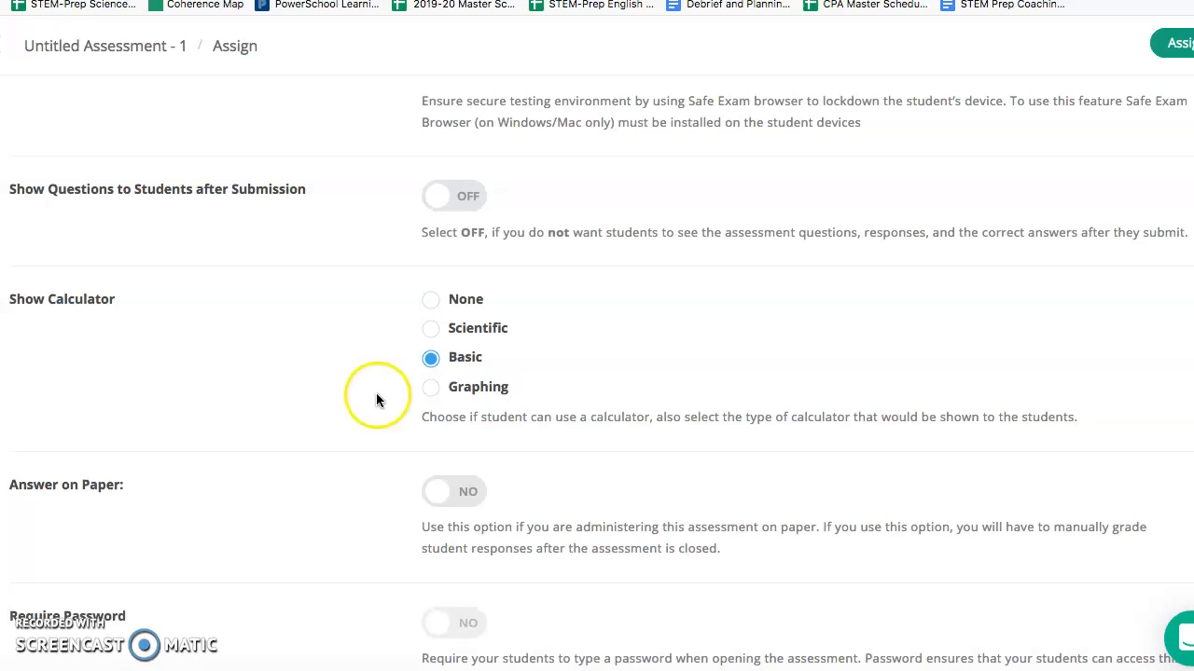
pyautogui.scroll(-5, 367, 491)
pyautogui.scroll(-3, 367, 499)
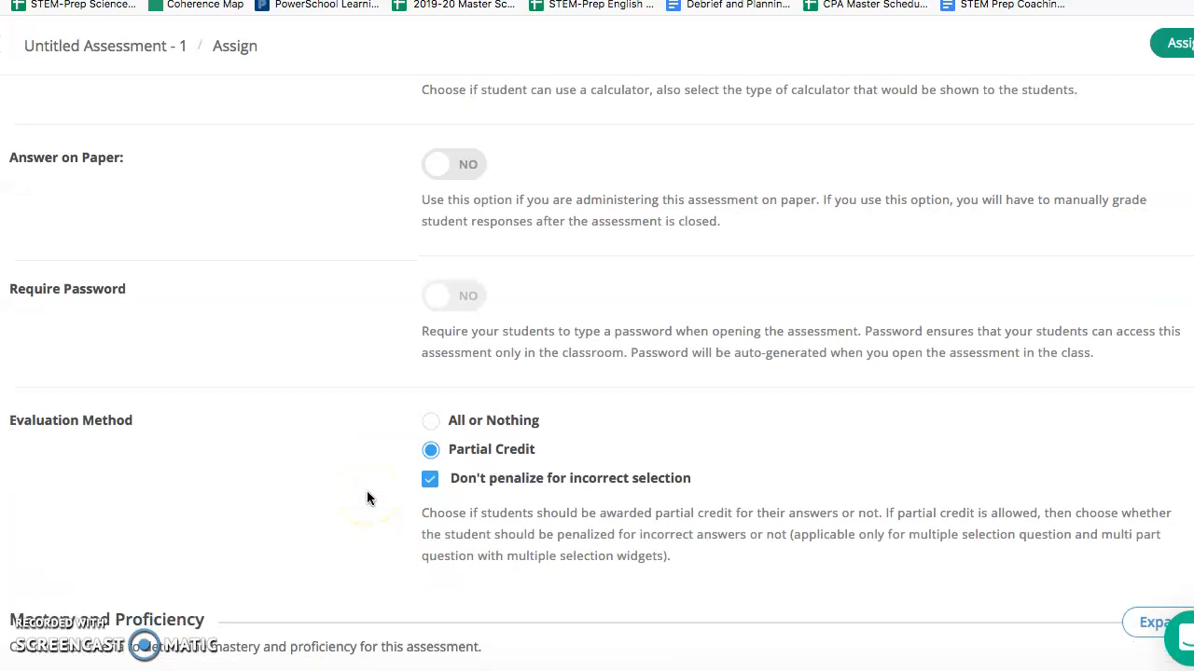
pyautogui.scroll(-2, 368, 495)
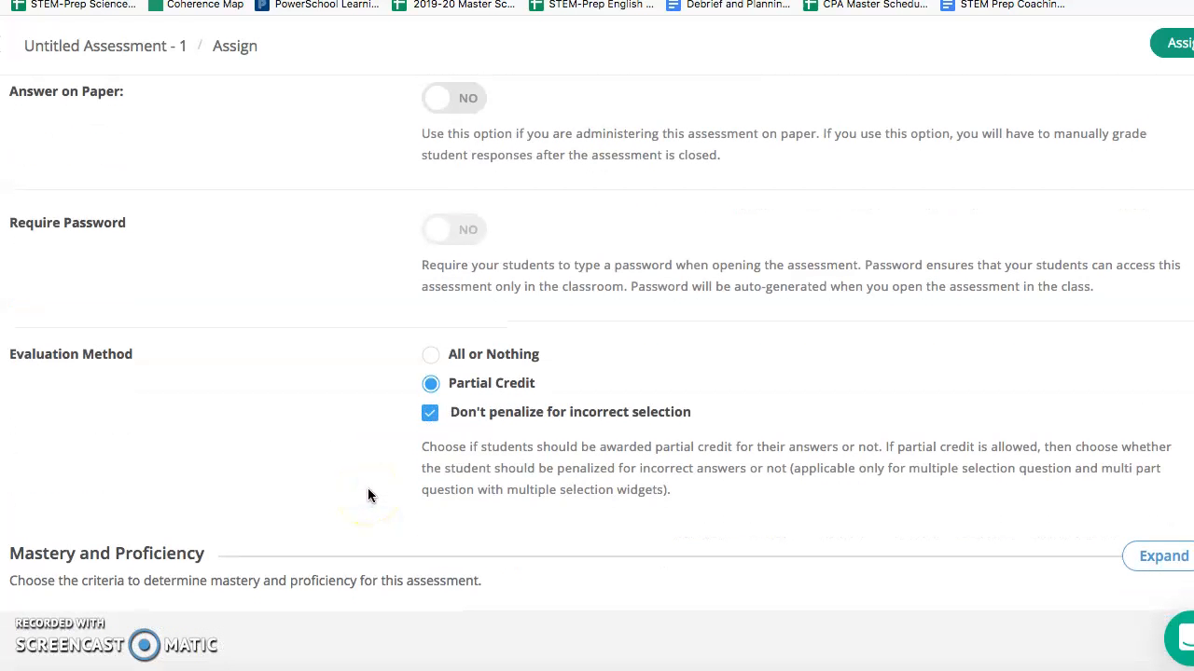
pyautogui.click(496, 384)
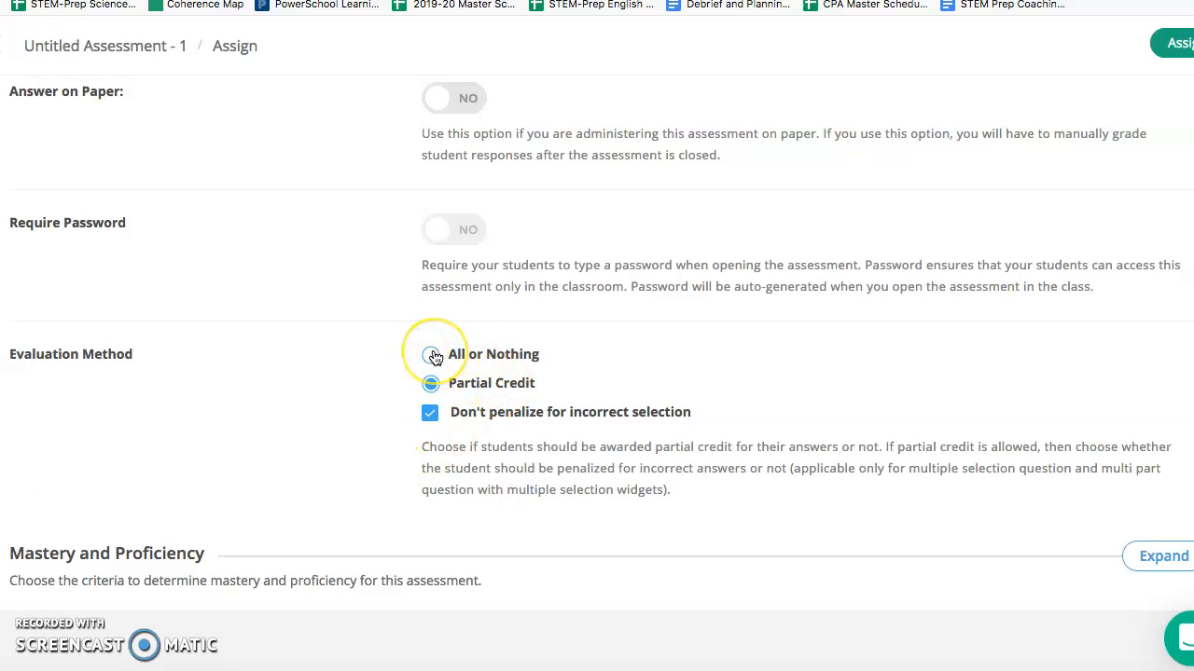
# Expand Mastery and Proficiency and examine the performance bands and the standard based grading scale.
pyautogui.scroll(10, 437, 359)
pyautogui.scroll(5, 436, 359)
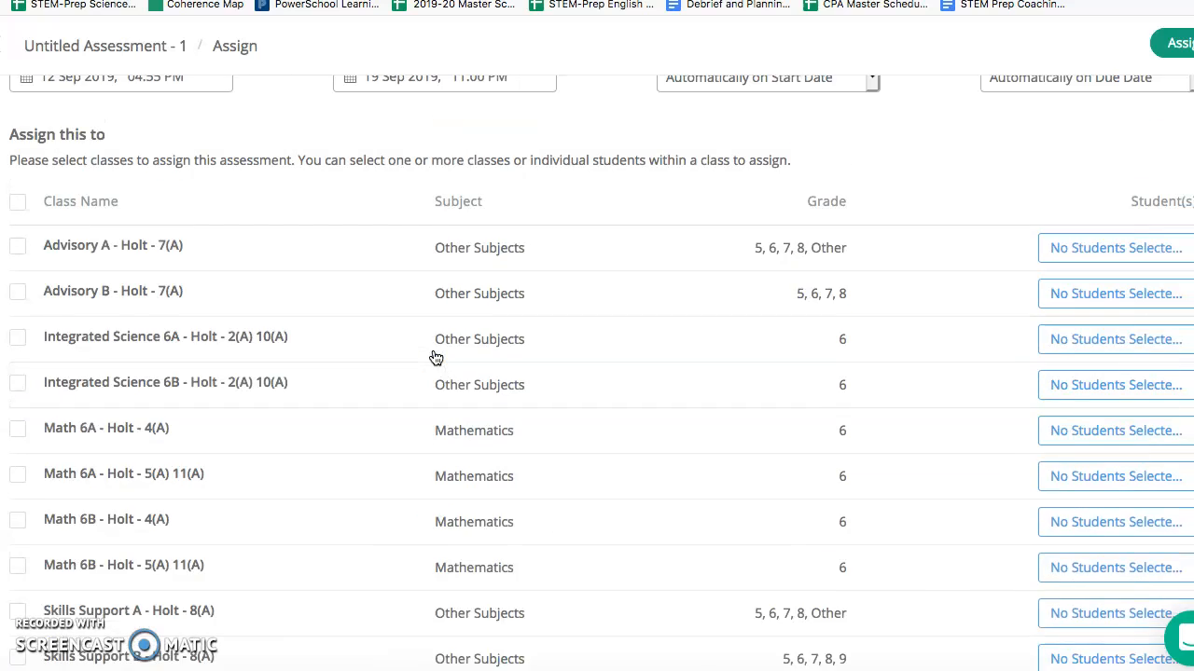
pyautogui.scroll(-15, 435, 358)
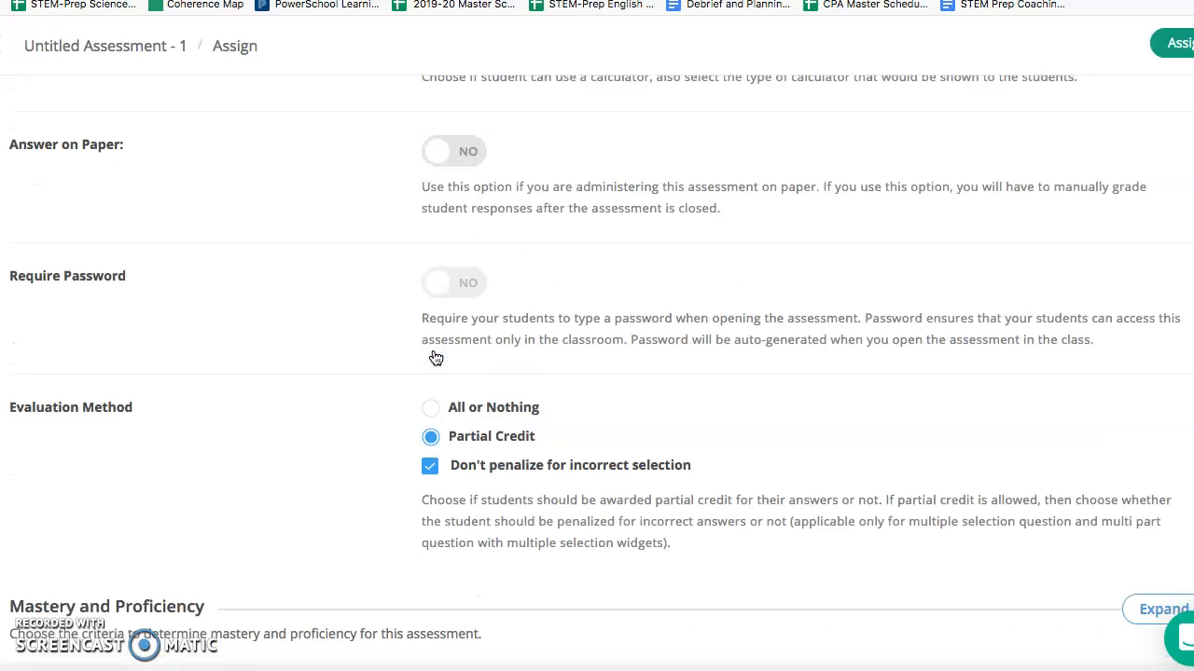
pyautogui.click(1166, 558)
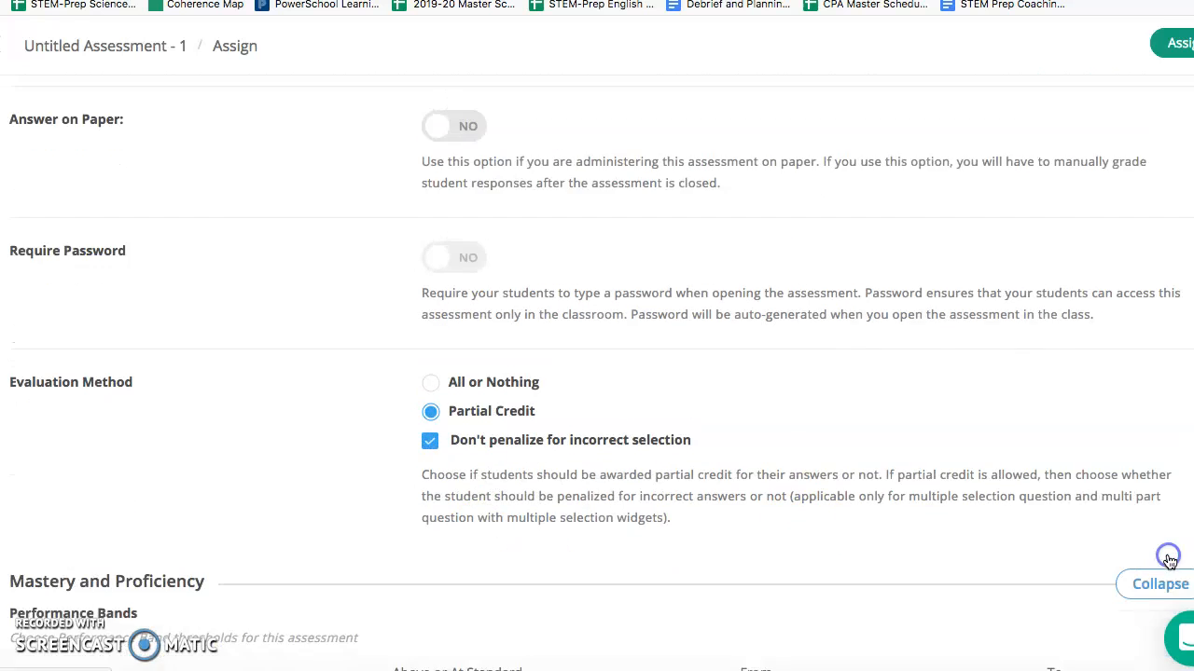
pyautogui.scroll(-4, 1012, 528)
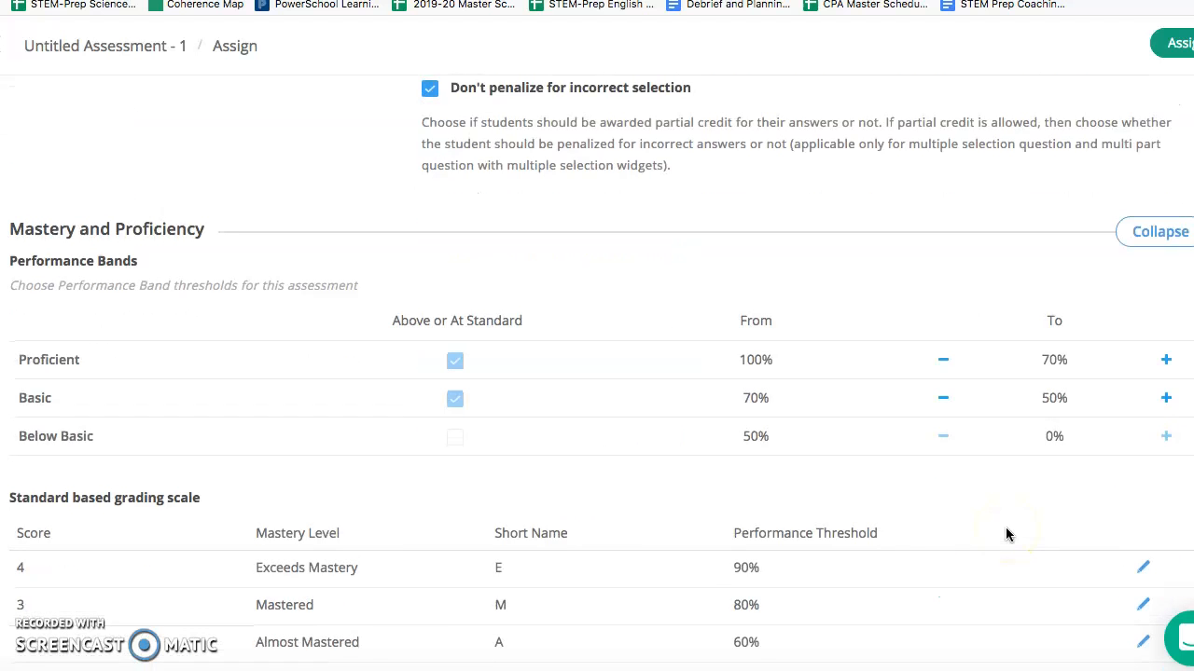
pyautogui.scroll(-2, 685, 564)
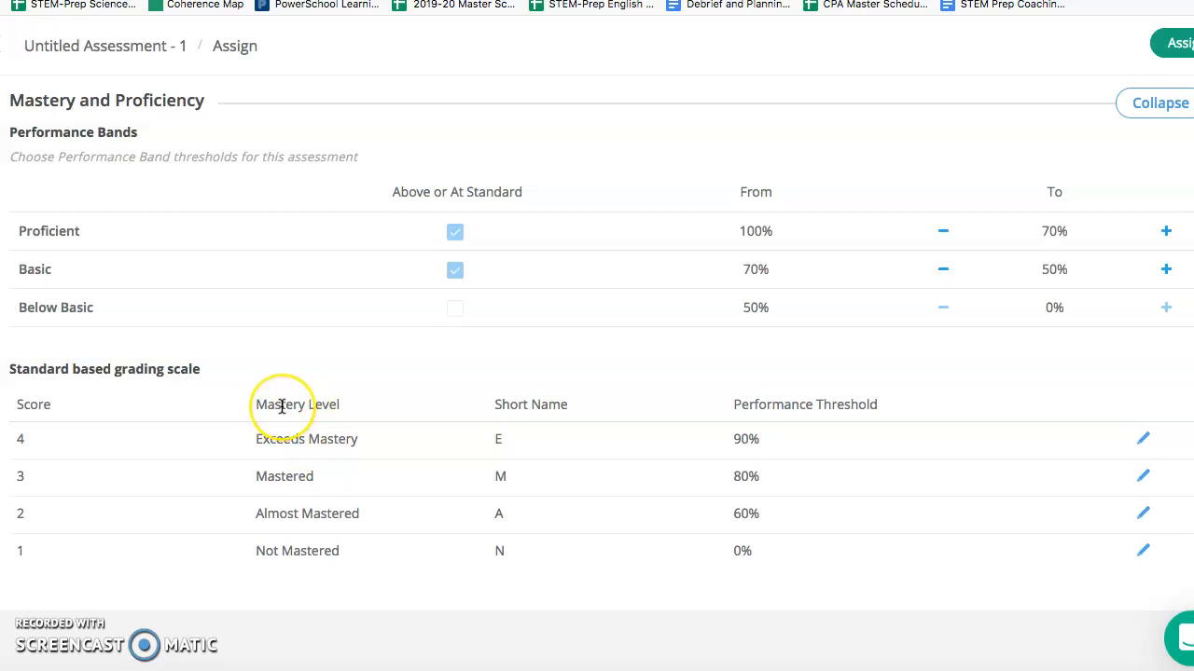
pyautogui.scroll(15, 282, 407)
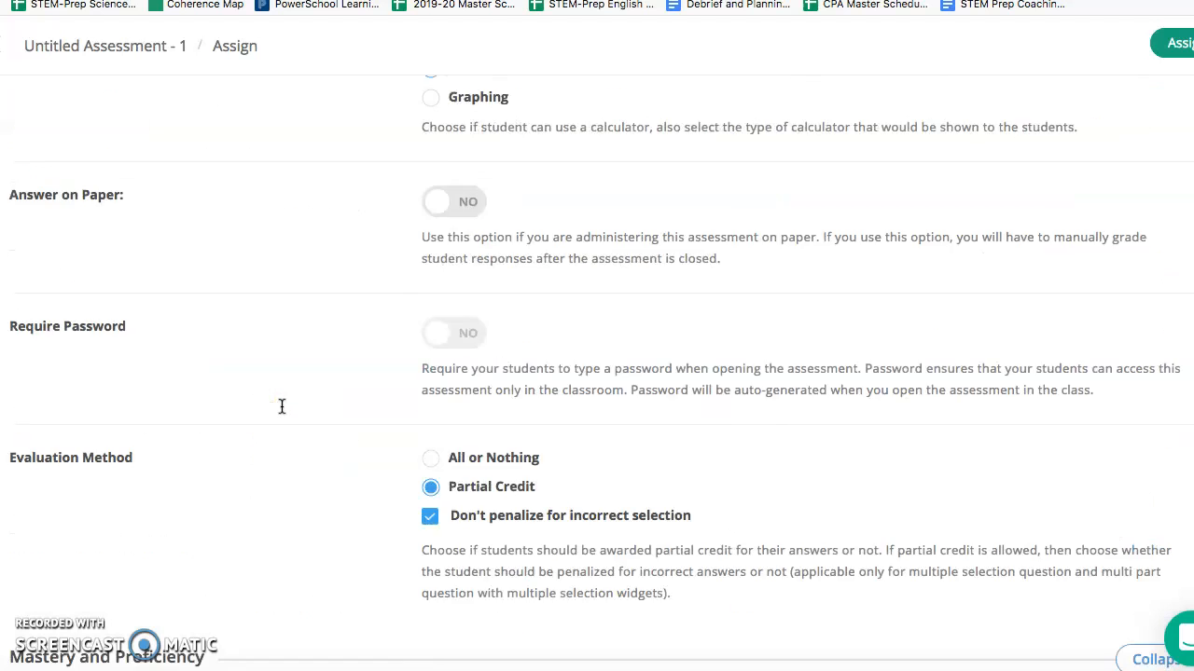